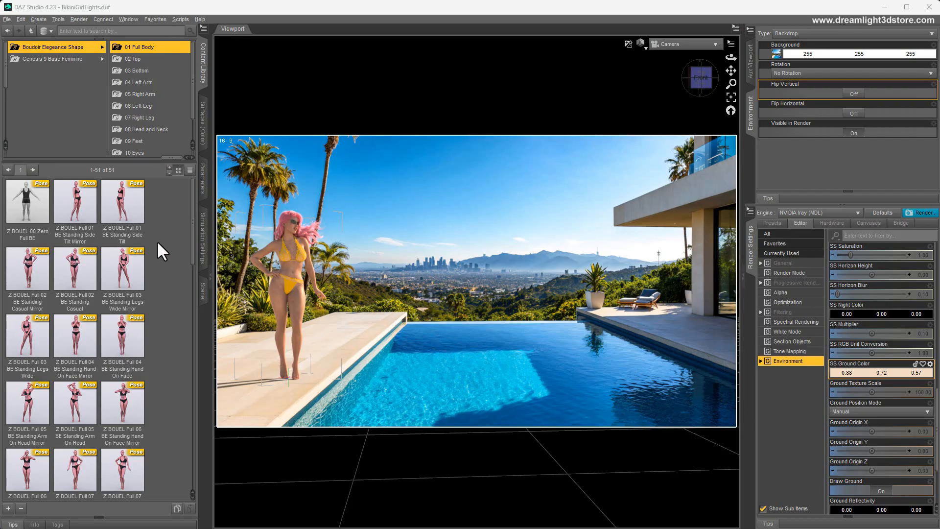
Step: Create a new spotlight with default settings and set the viewport drawing style to Texture Shaded
left_click(37, 19)
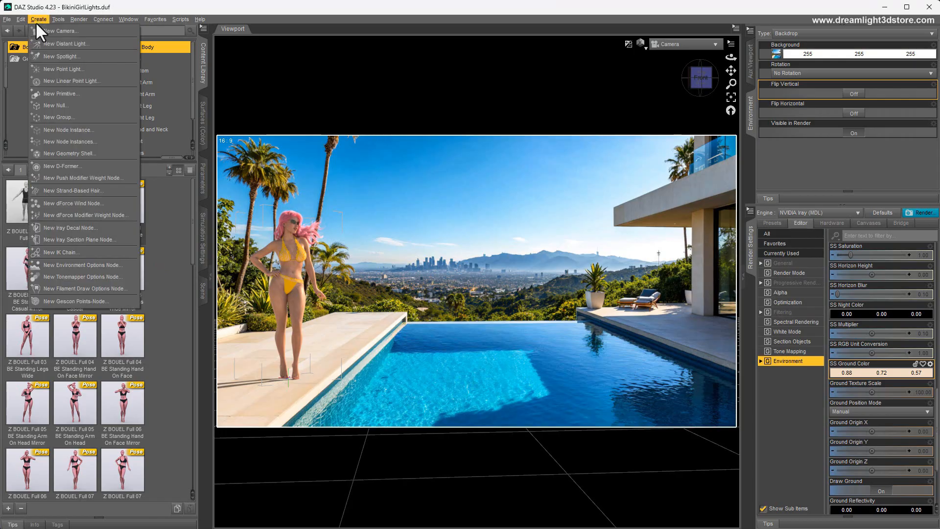
left_click(47, 55)
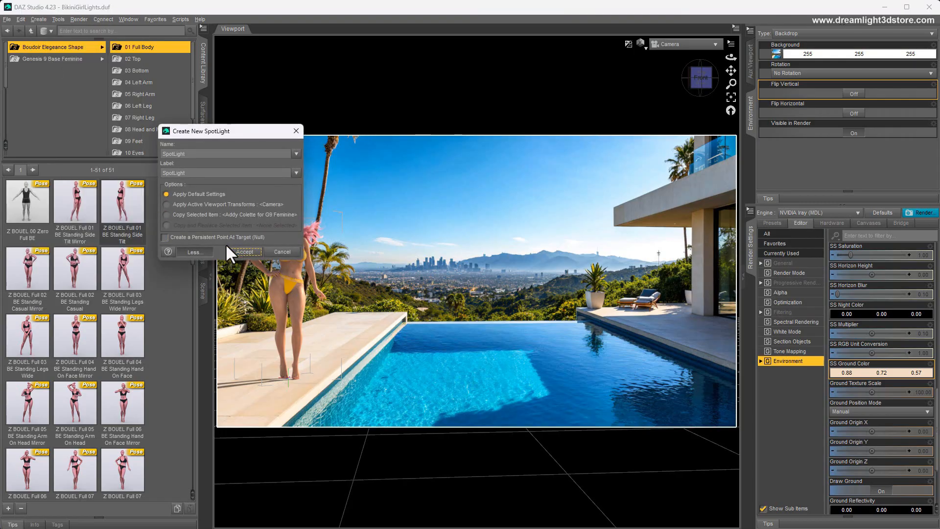
left_click(244, 252)
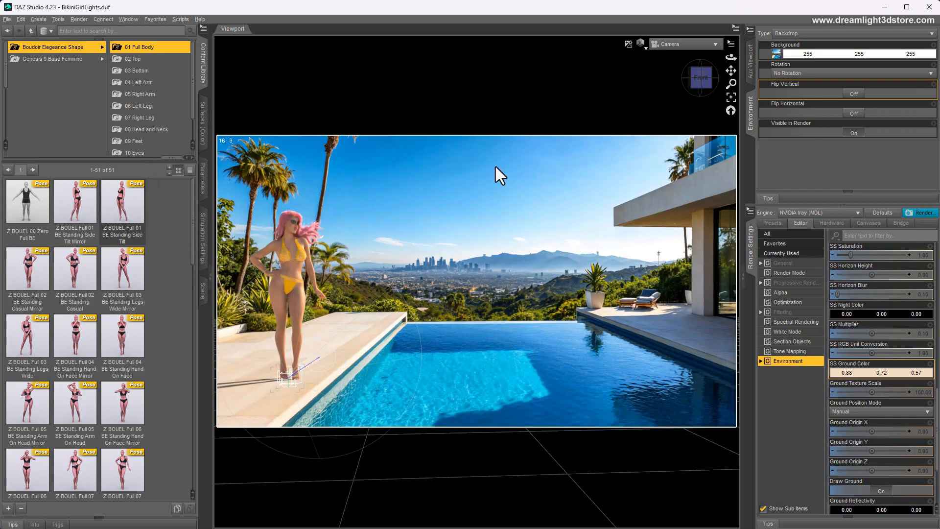
left_click(642, 47)
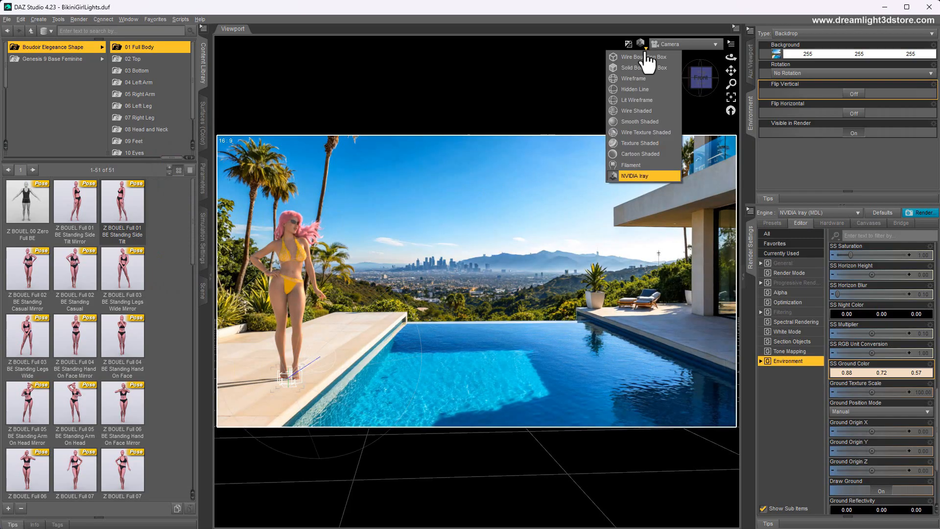
left_click(627, 141)
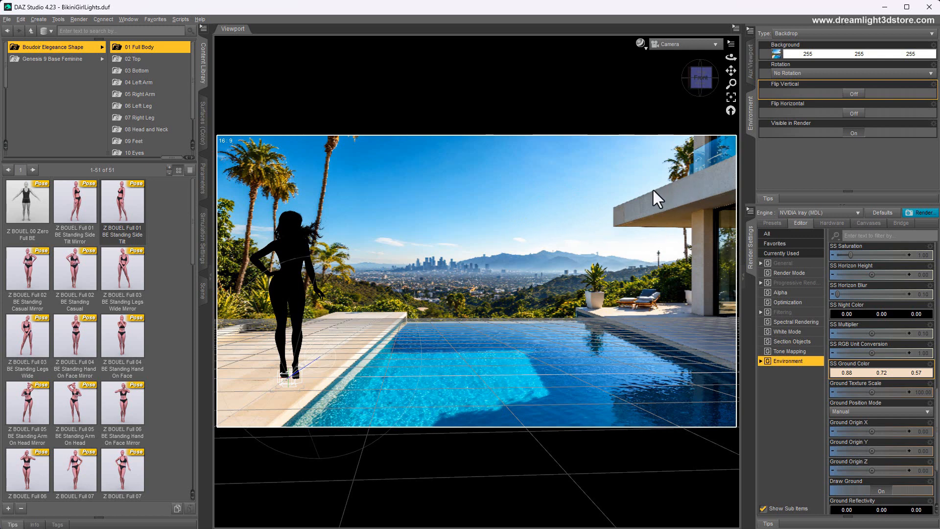
Step: Set the interface preference for texture resources to maximum Quality and accept the preferences
left_click(24, 19)
left_click(41, 146)
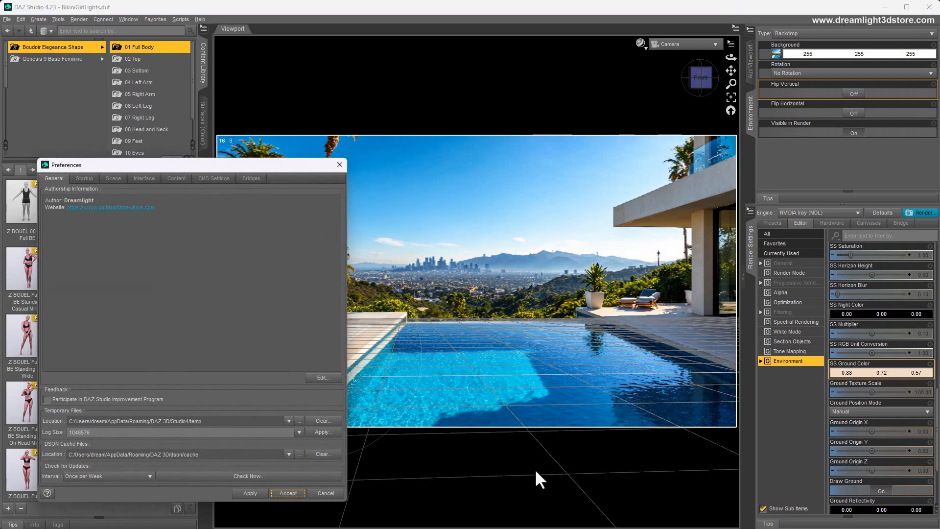
left_click_drag(89, 164, 121, 157)
left_click(187, 175)
left_click(186, 174)
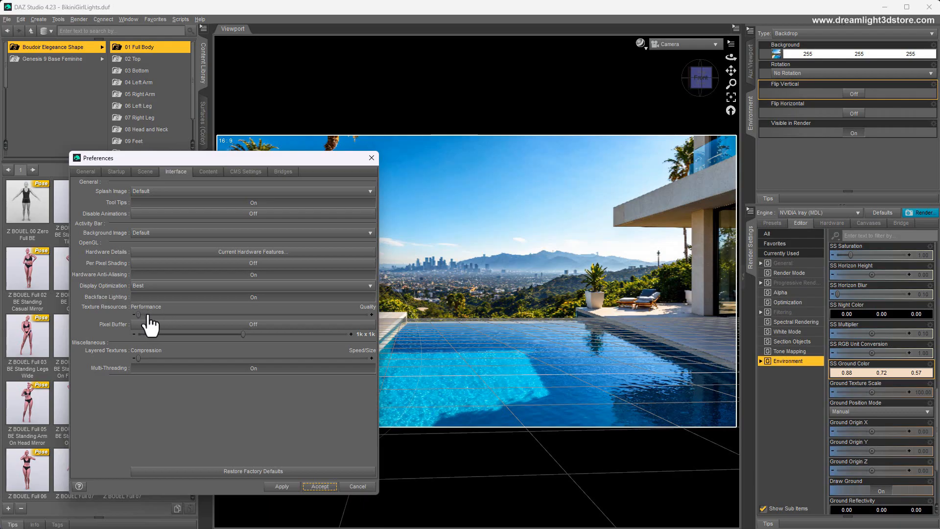
left_click_drag(138, 314, 375, 315)
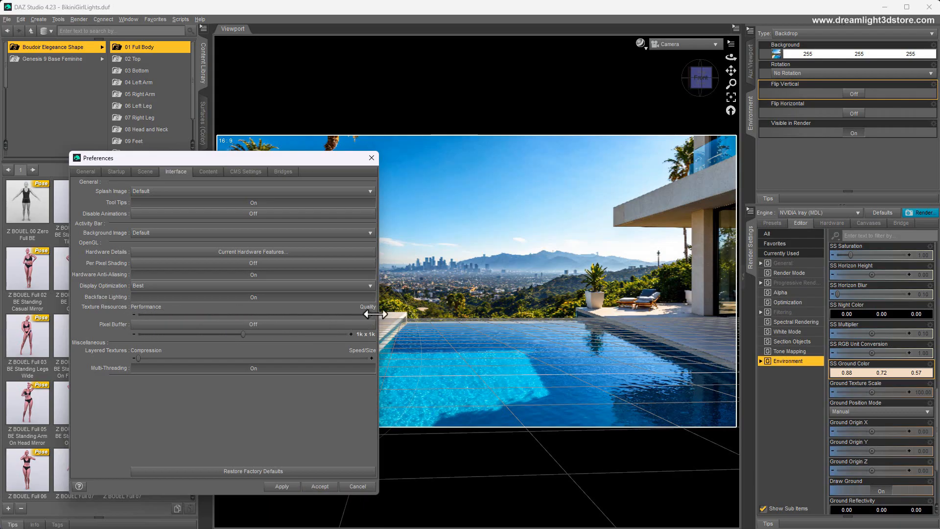
left_click(320, 486)
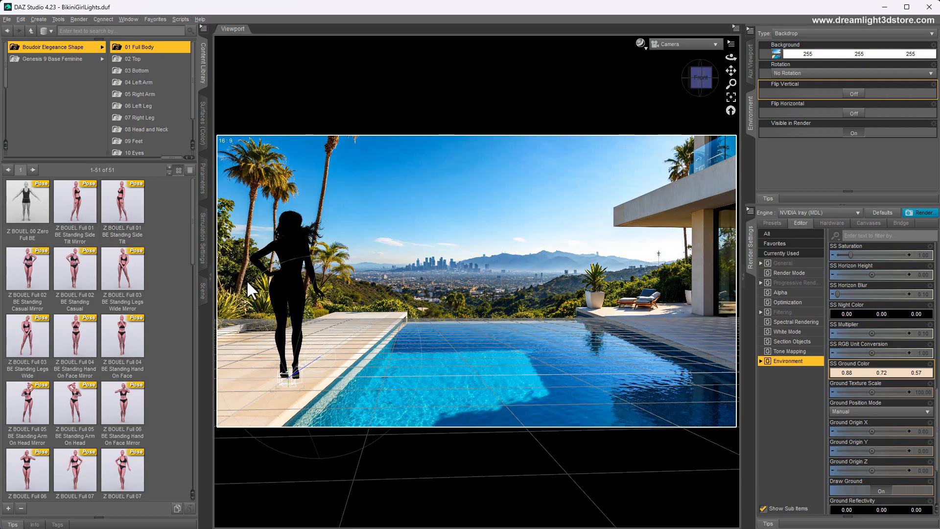
Step: Look through the SpotLight and back it away in front of the figure, aiming it with X Rotate about -7 and Y Rotate about 8
left_click(202, 293)
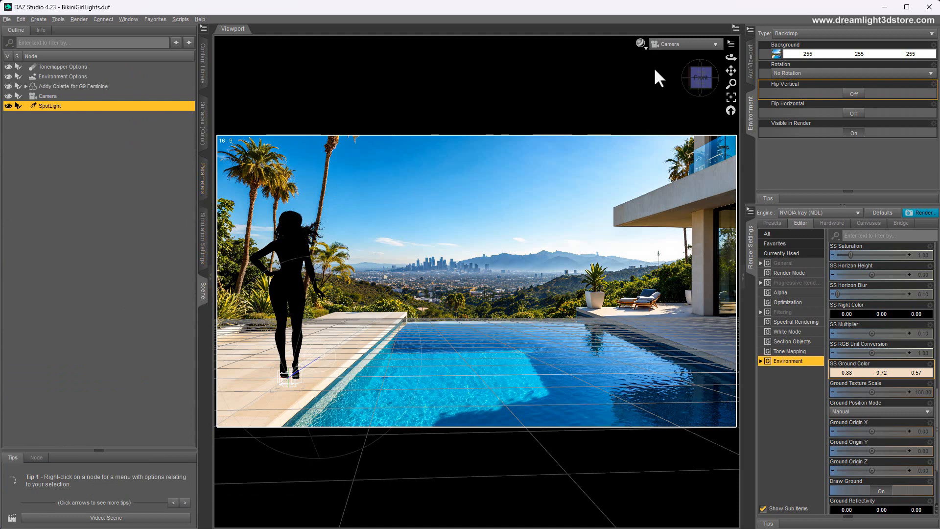
left_click(681, 47)
left_click(657, 140)
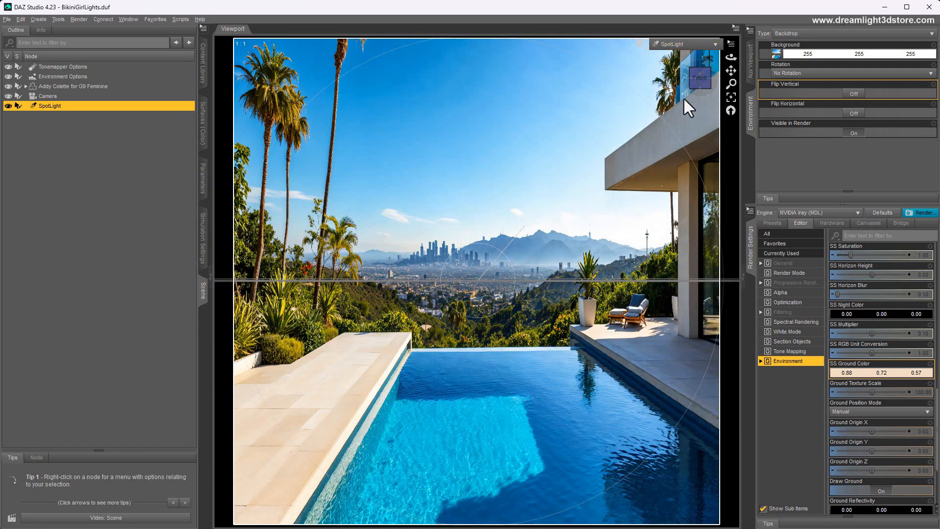
left_click_drag(732, 82, 732, 54)
left_click_drag(732, 71, 751, 121)
left_click_drag(732, 58, 719, 68)
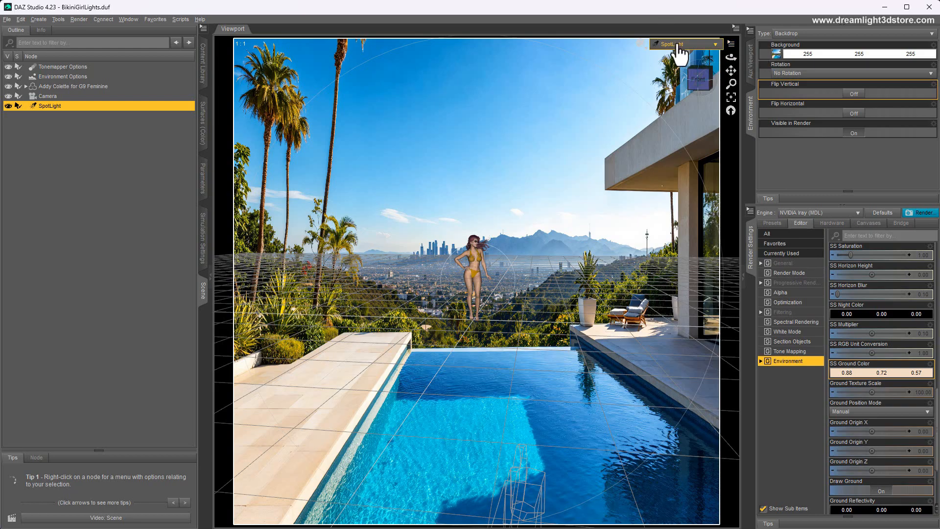
Step: Return the viewport to the Camera view and set its drawing style to NVIDIA Iray
left_click(705, 44)
left_click(664, 127)
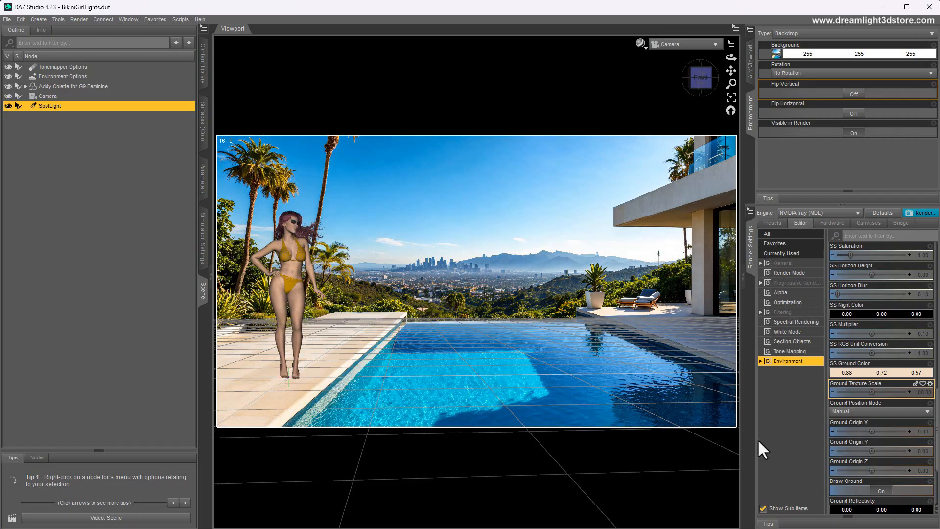
scroll(876, 404, "up", 8)
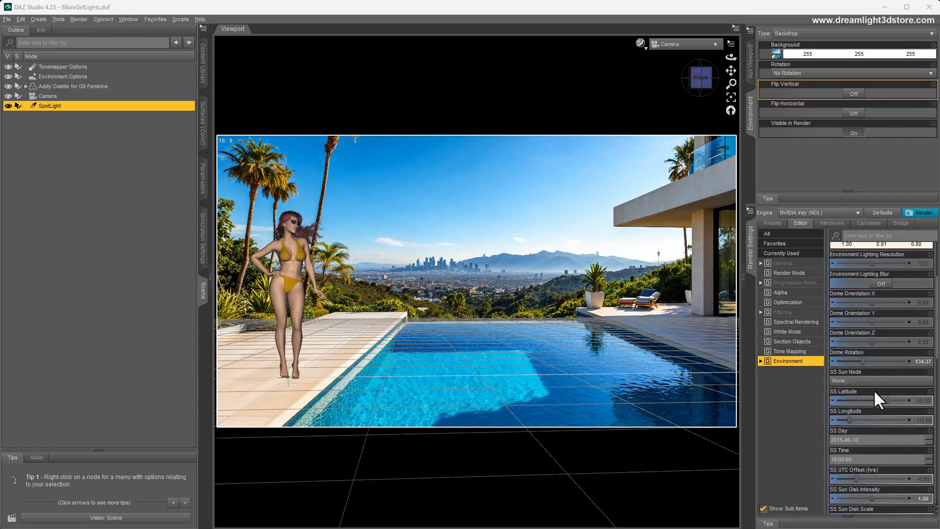
scroll(874, 394, "up", 3)
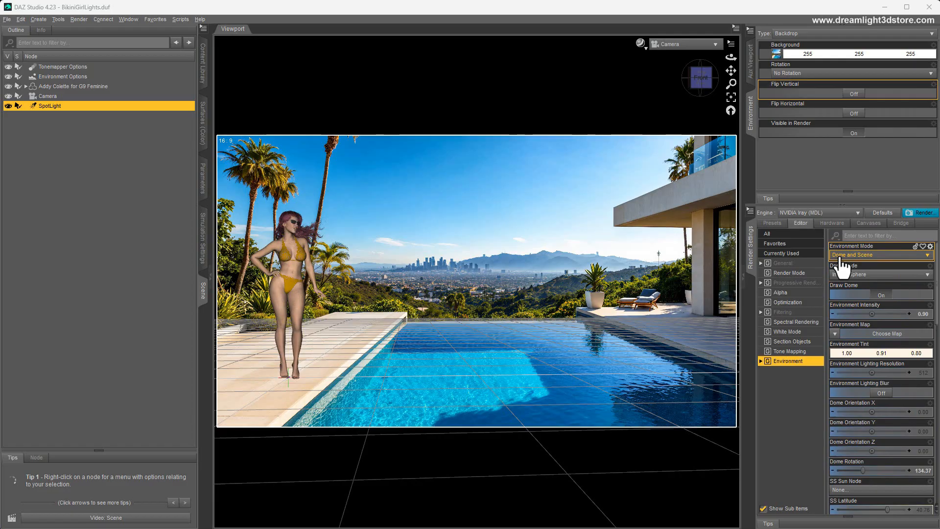
left_click(641, 43)
left_click(627, 173)
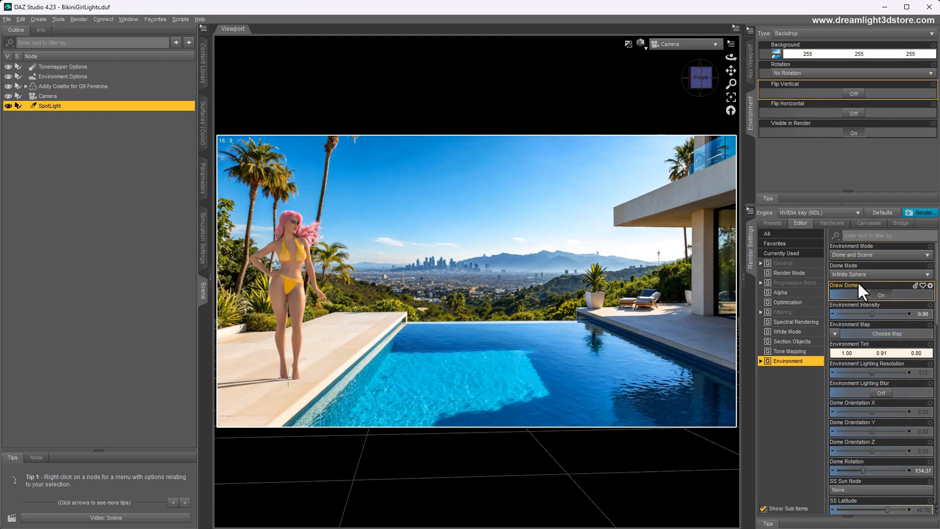
Step: Try the Environment Mode as Dome Only, and switch it to Scene Only to isolate the spotlight's effect
left_click(853, 255)
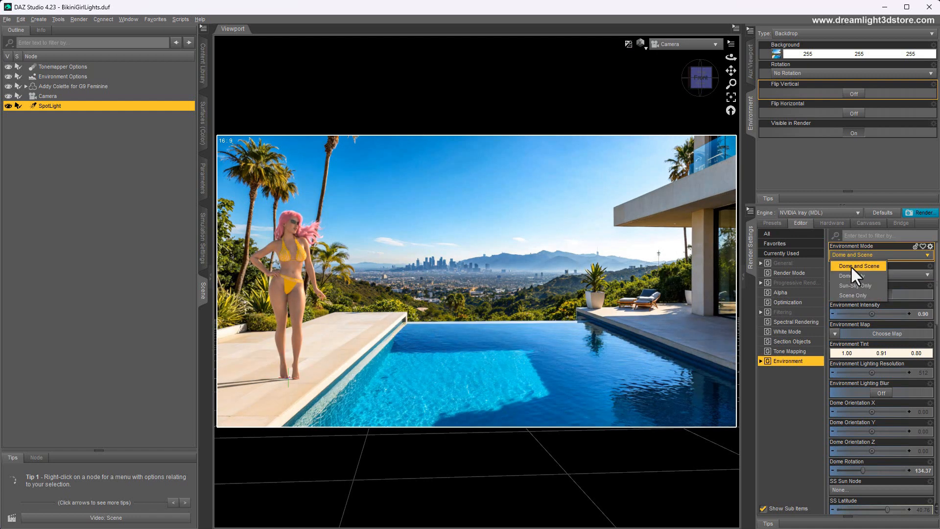
left_click(849, 276)
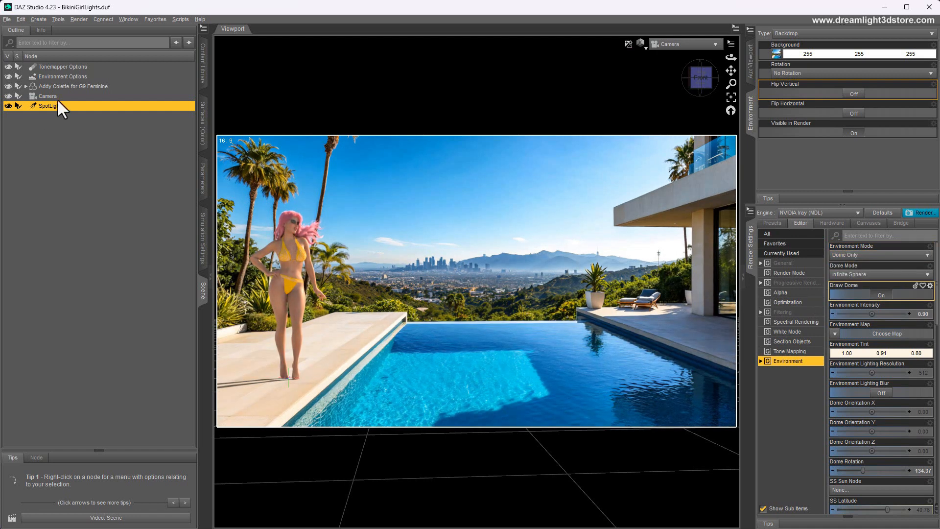
left_click(854, 255)
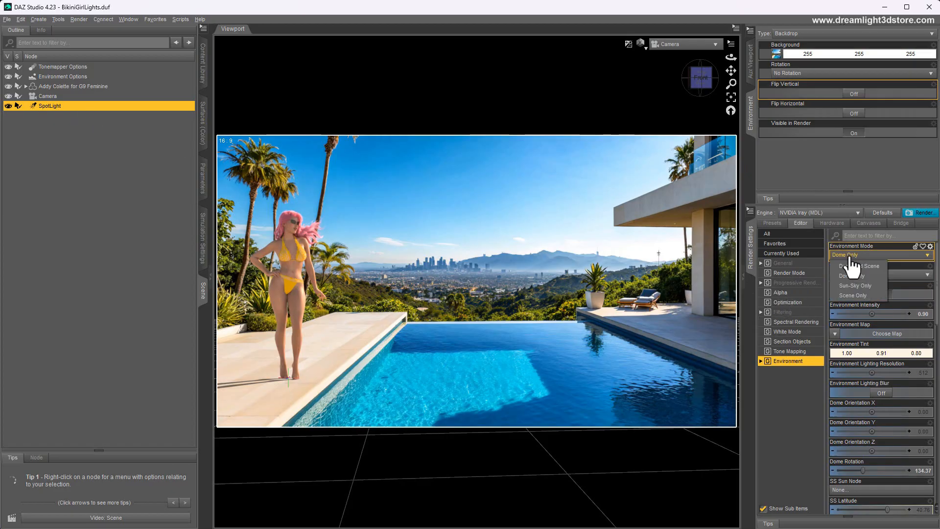
left_click(842, 288)
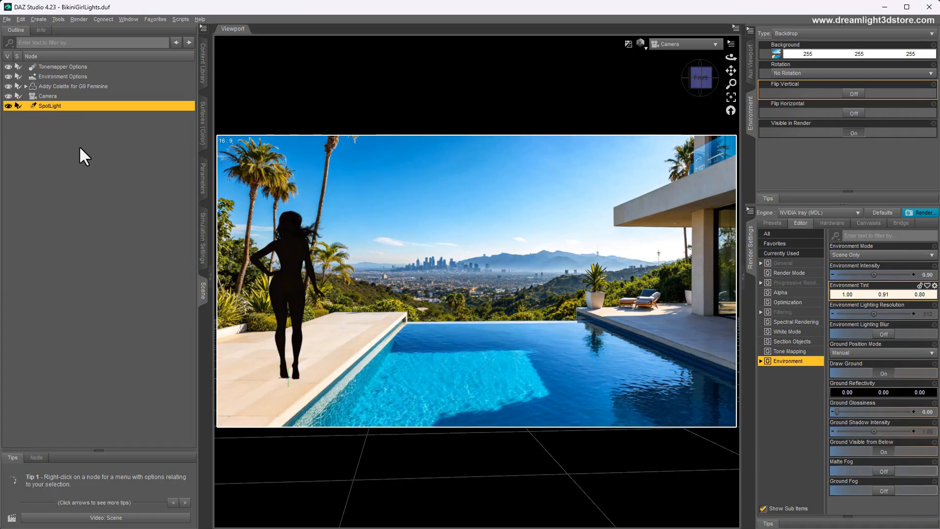
Step: Change the SpotLight's light geometry to Rectangle with a height of 100 and a width of 100
left_click(204, 191)
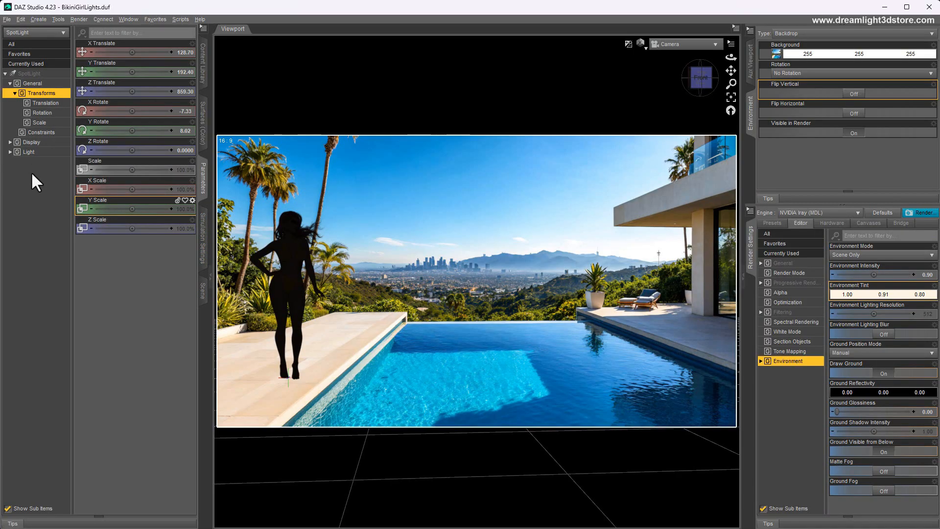
left_click(29, 153)
left_click(103, 170)
left_click(102, 195)
left_click(101, 189)
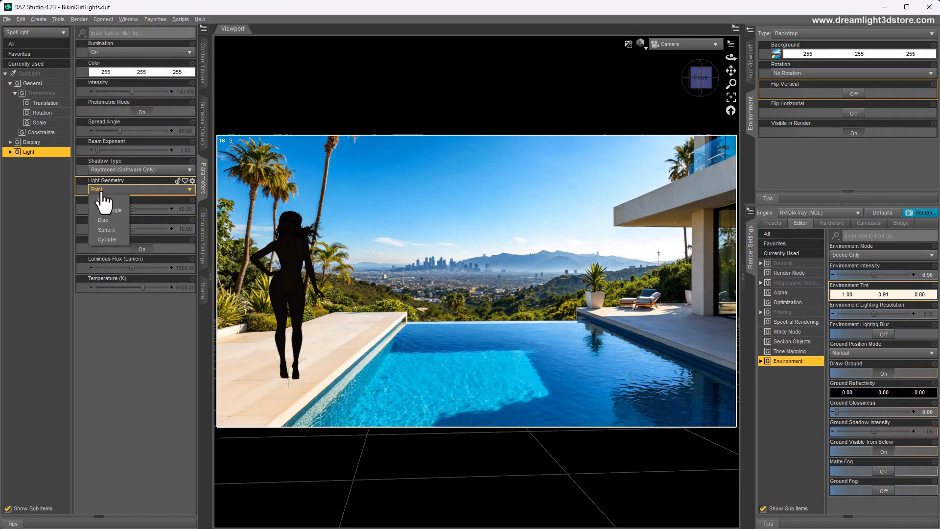
left_click(102, 212)
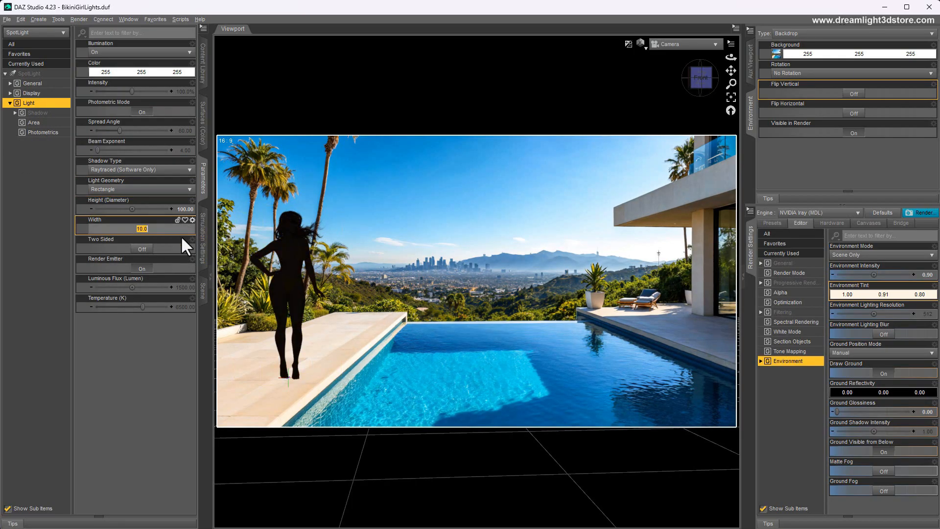
left_click(181, 235)
type("1500")
key("Return")
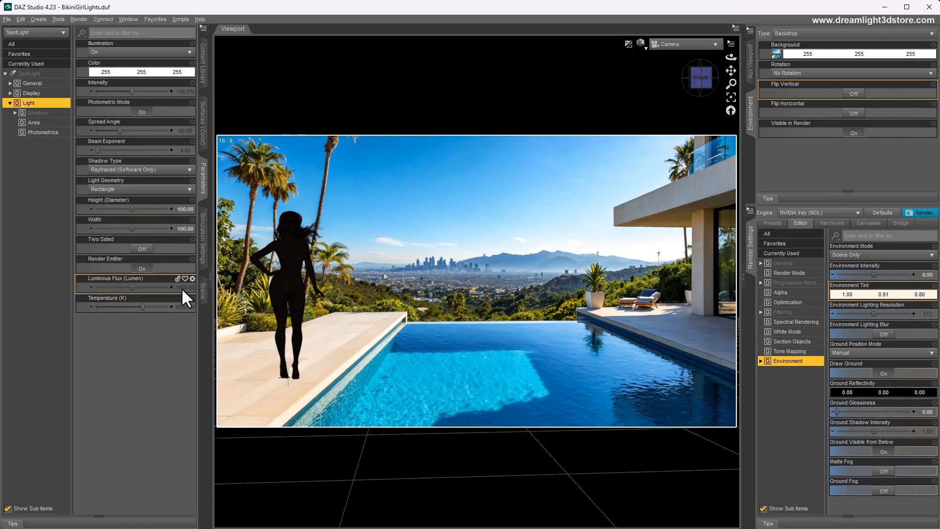
Step: Raise the SpotLight's luminous flux to 150000 lumen, and increase it further to 350000 lumen
left_click(152, 288)
left_click(142, 289)
type("00")
key("Return")
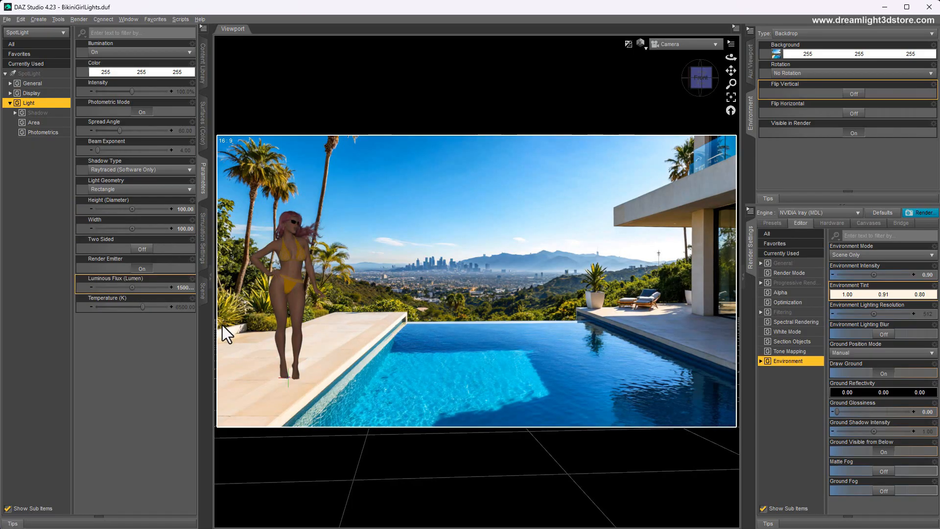
left_click(148, 288)
left_click(135, 288)
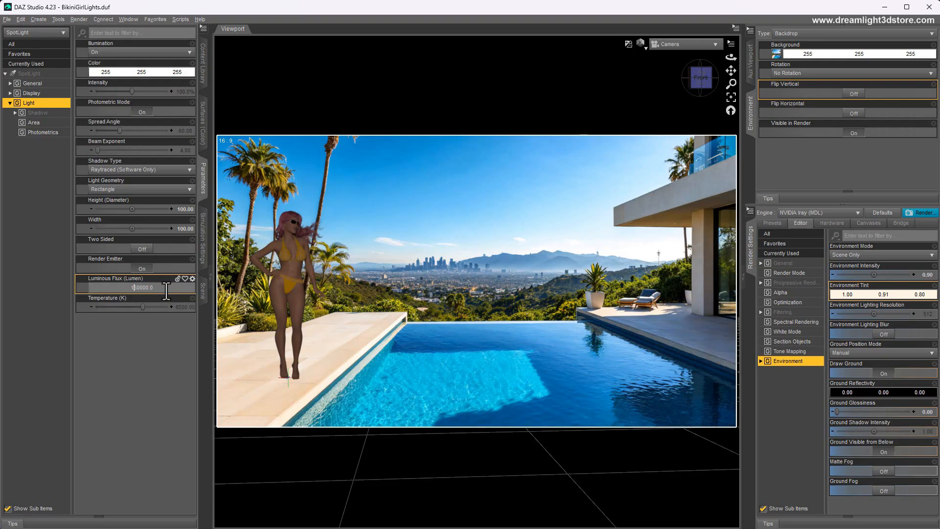
key("BackSpace")
type("3")
key("Return")
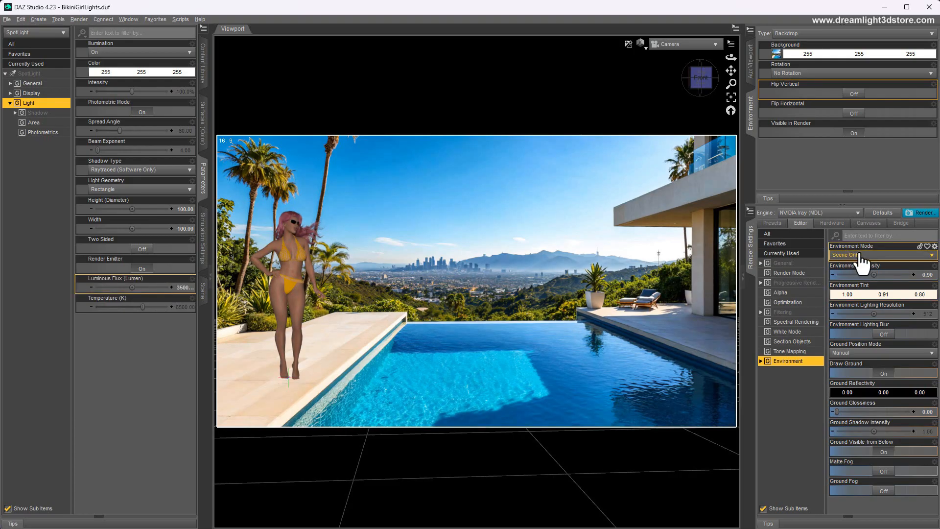
Step: Set the Environment Mode to Dome and Scene
left_click(860, 255)
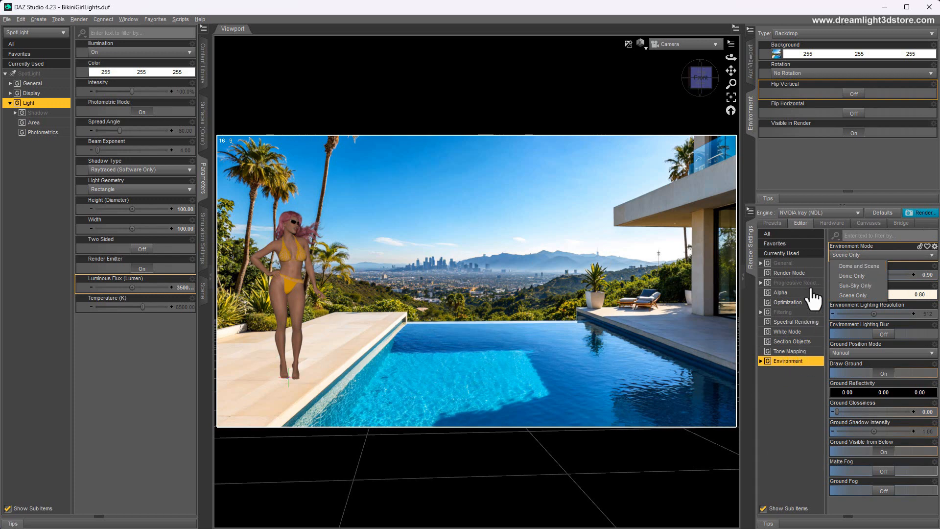
left_click(860, 266)
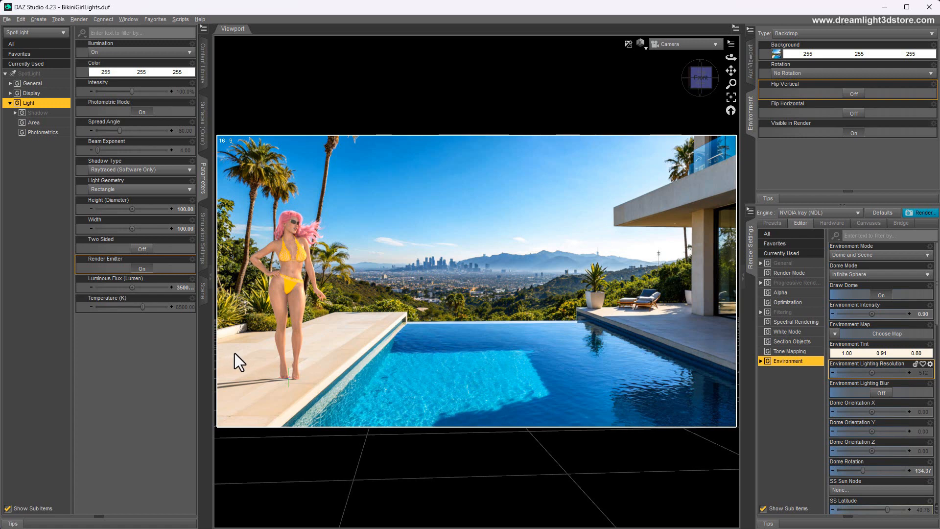
Step: Show the Aux Viewport and widen its pane beside the main viewport
left_click(751, 61)
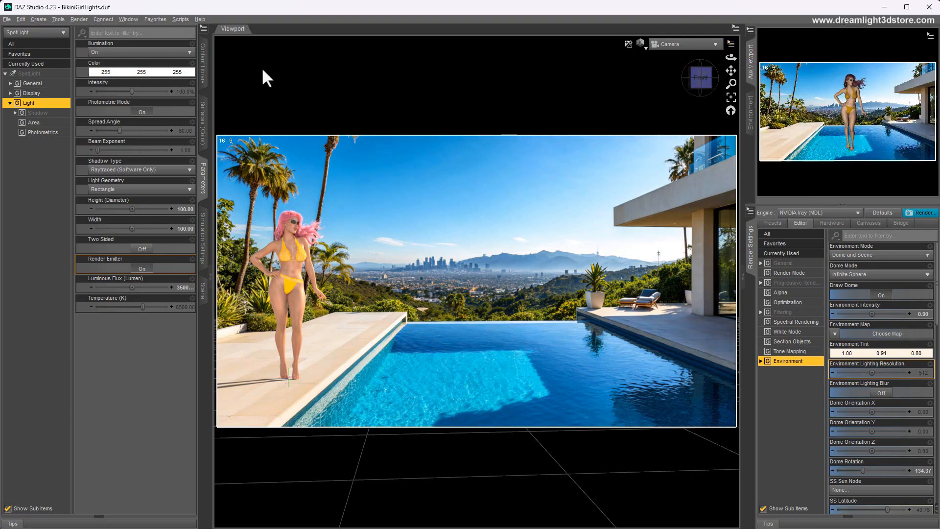
left_click(130, 19)
mouse_move(131, 30)
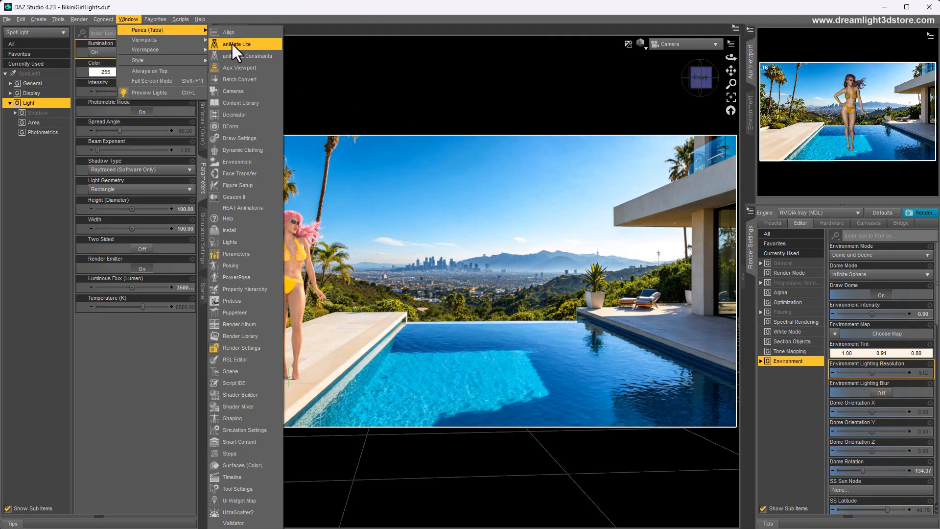
left_click(273, 4)
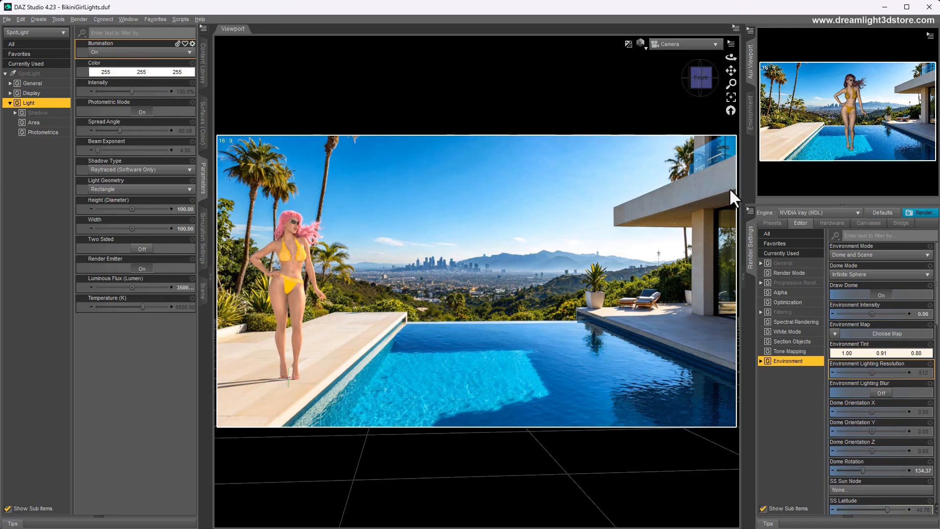
left_click_drag(744, 187, 716, 187)
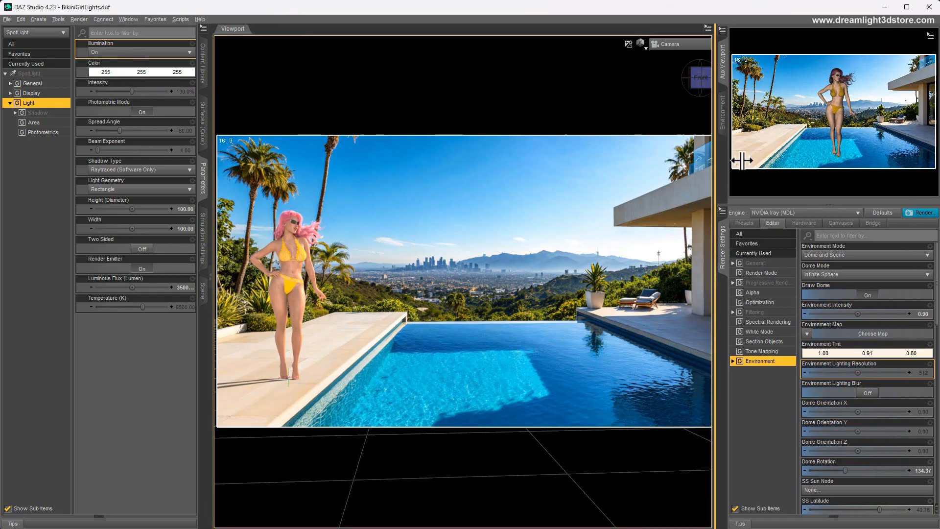
Step: Make the Aux Viewport look through the SpotLight and reposition the light from there
left_click(879, 37)
left_click(871, 126)
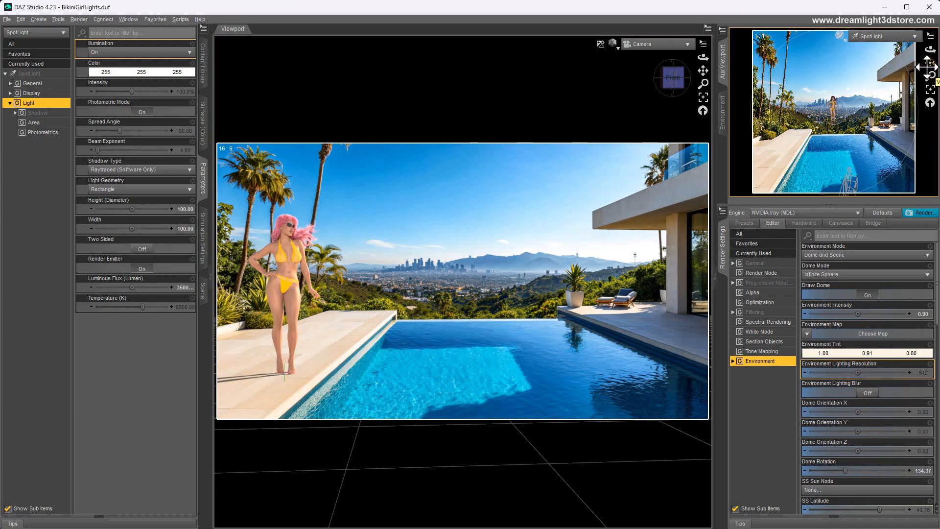
mouse_move(930, 63)
left_mouse_down()
mouse_move(929, 46)
mouse_move(932, 63)
left_mouse_up()
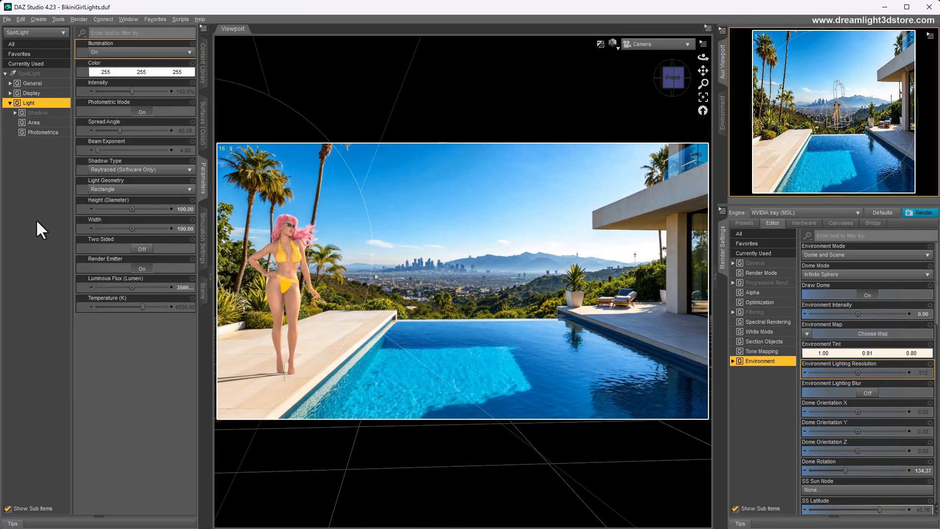
Step: Set the SpotLight's intensity to 80% and reposition the light using its view in the Aux Viewport
left_click(181, 89)
type("80")
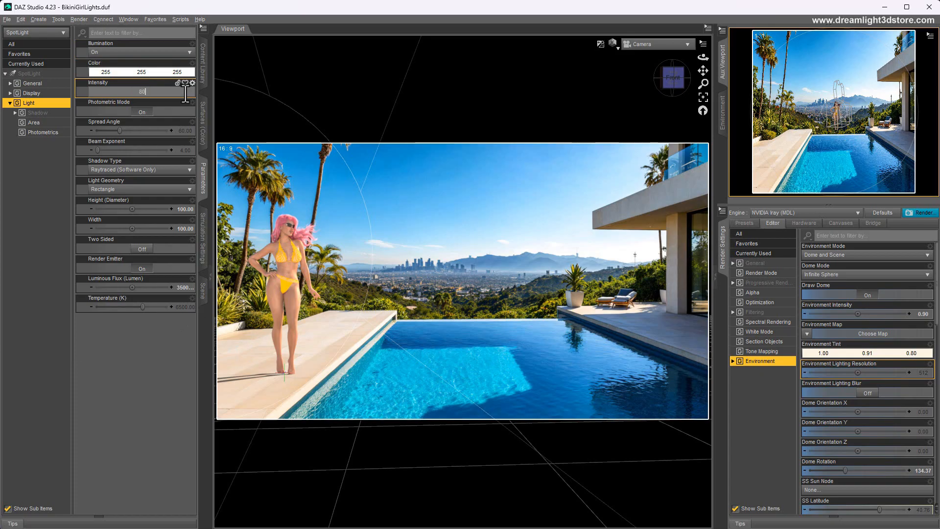
key("Return")
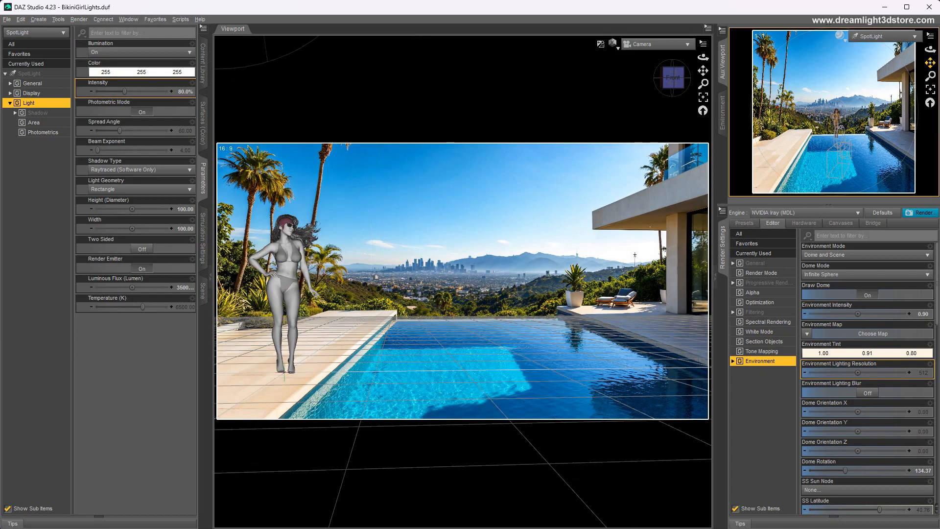
left_click_drag(930, 63, 928, 75)
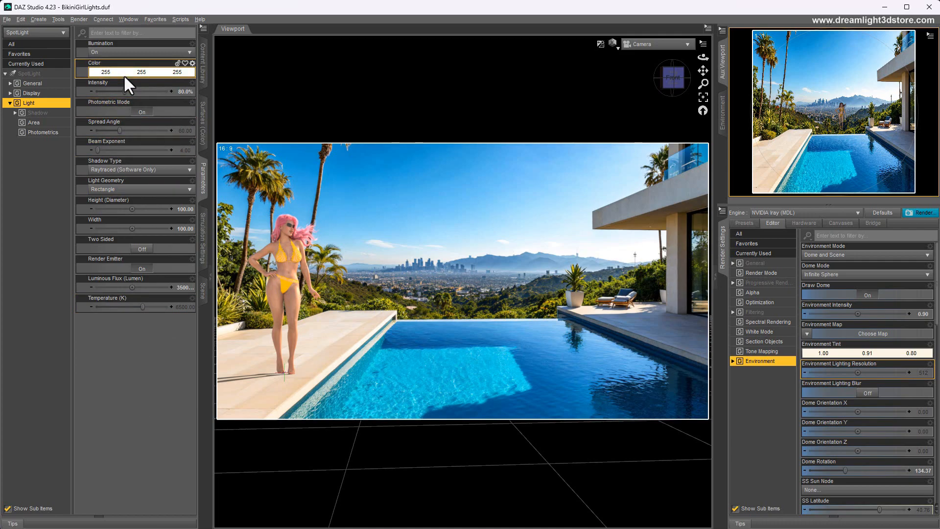
Step: Lower the SpotLight's intensity to 40%
left_click(183, 96)
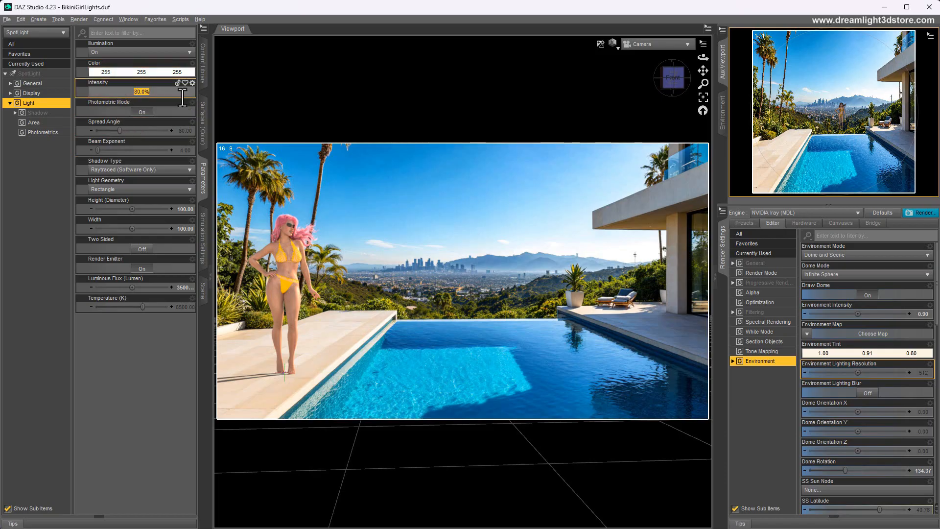
type("40")
key("Return")
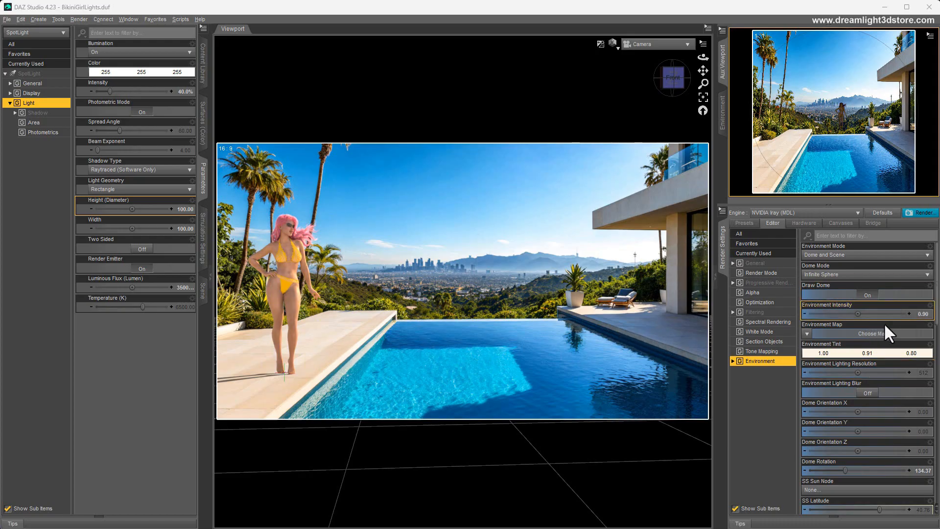
Step: Set the Environment Intensity to 0.5 and the SS Sun Disk Intensity to 3 in the Environment render settings
left_click(920, 314)
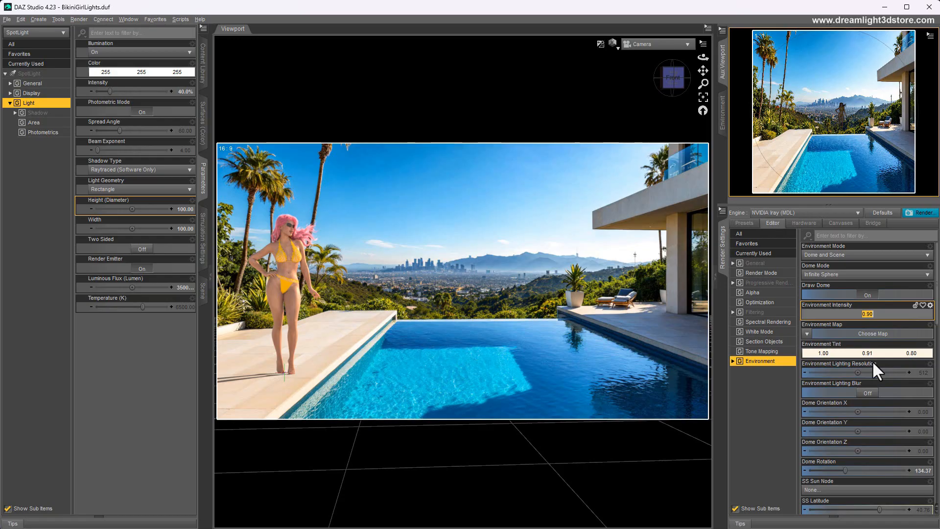
type("0.5")
key("Return")
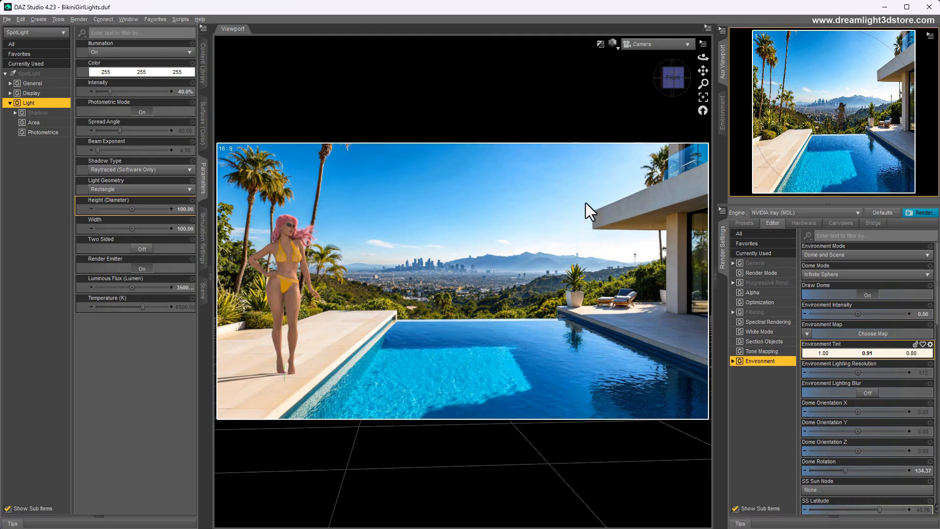
scroll(835, 394, "down", 6)
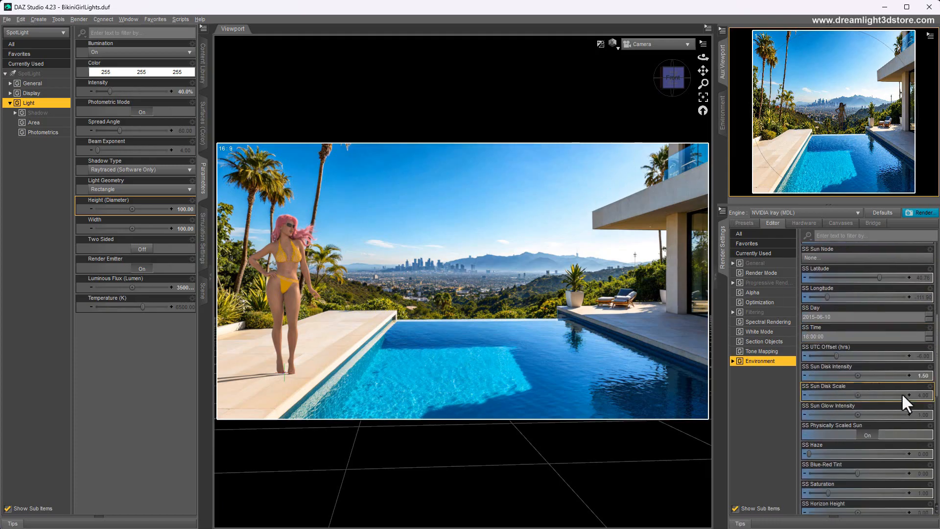
left_click(921, 371)
type("3")
key("Return")
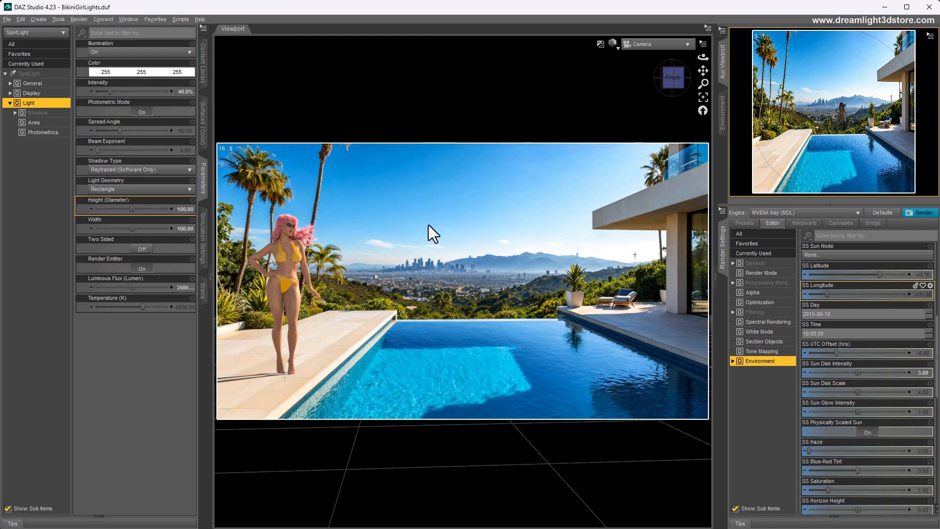
Step: Raise the SpotLight's intensity to 80%
double_click(183, 92)
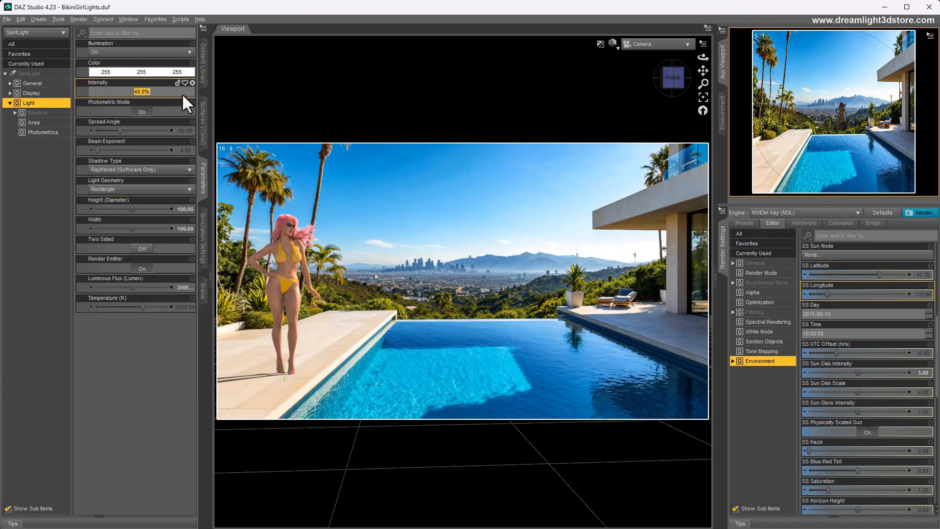
type("80")
key("Return")
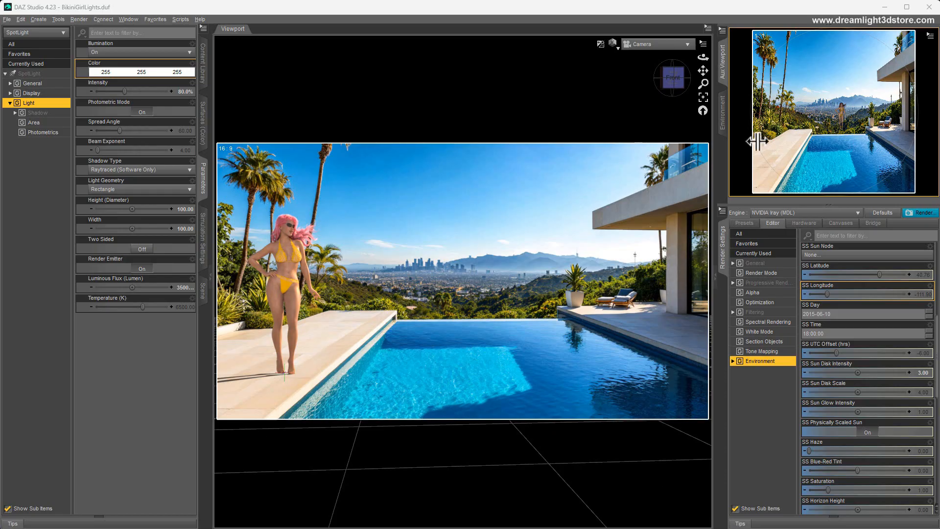
Step: Replace the environment backdrop image with LAInfinityPools2_01
left_click(722, 120)
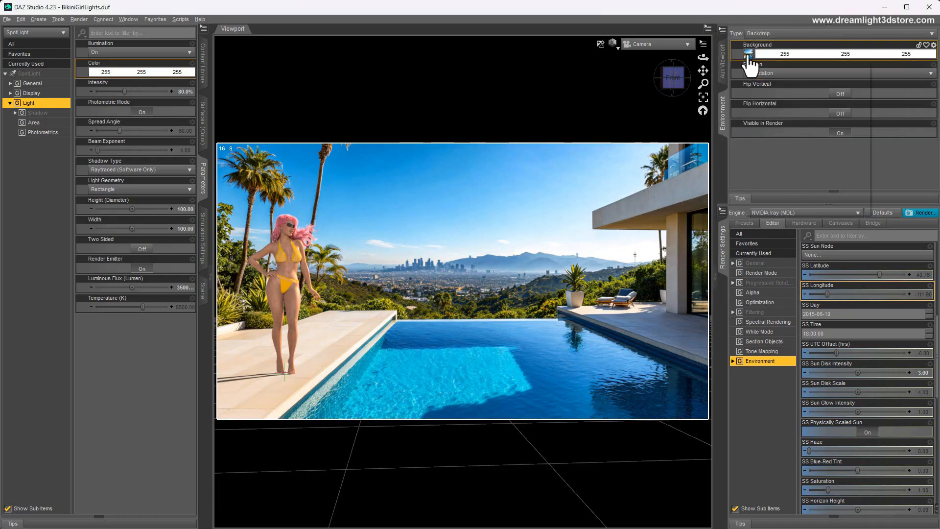
mouse_move(750, 59)
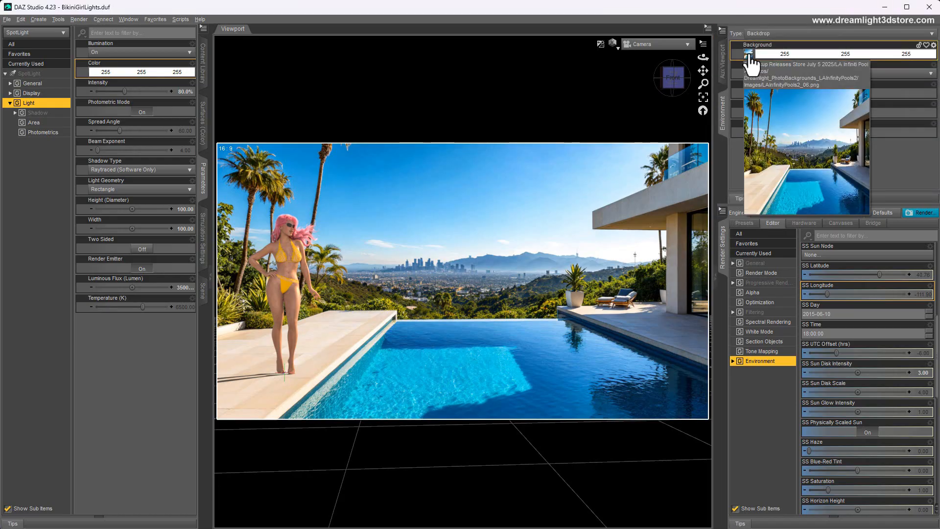
left_click(749, 57)
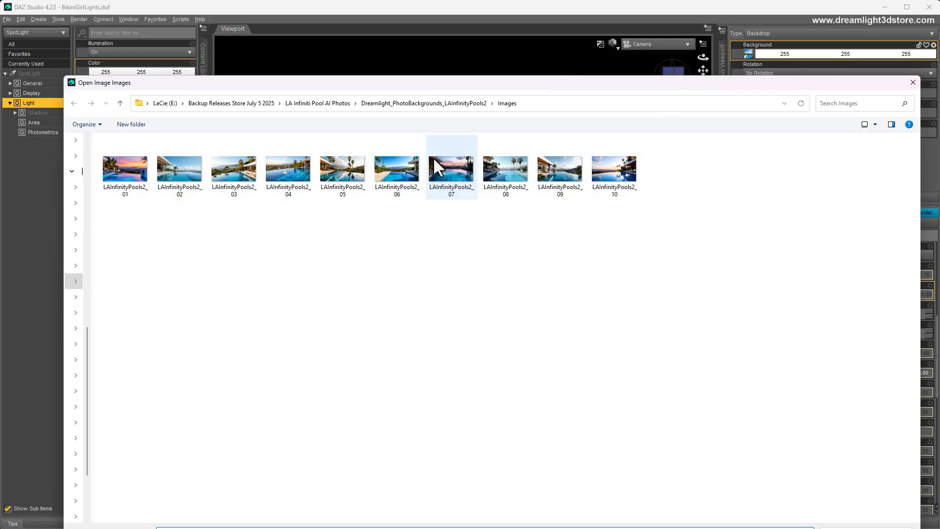
left_click(130, 173)
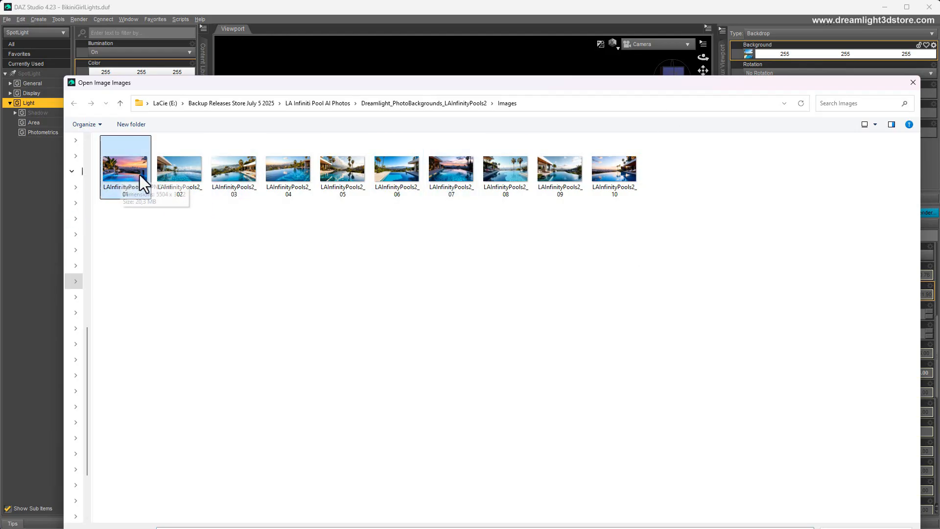
left_click_drag(213, 89, 194, 77)
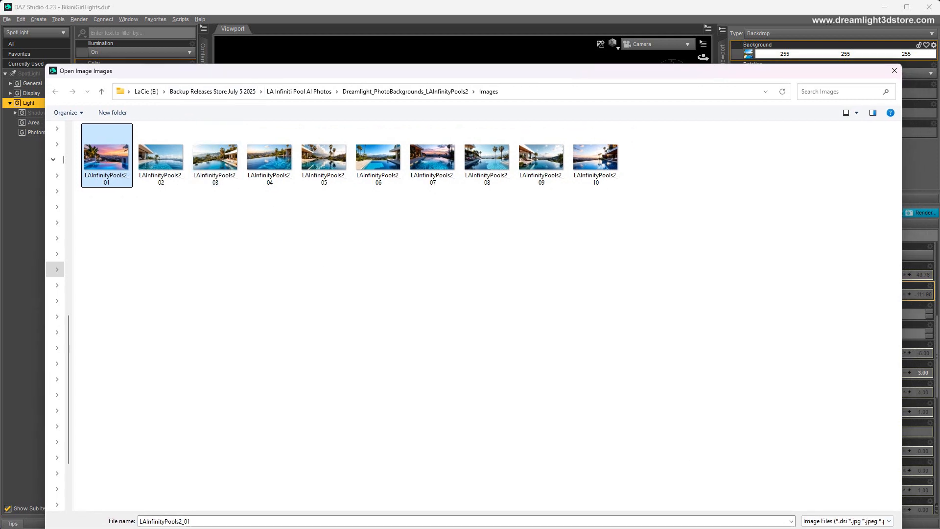
left_click_drag(902, 528, 630, 394)
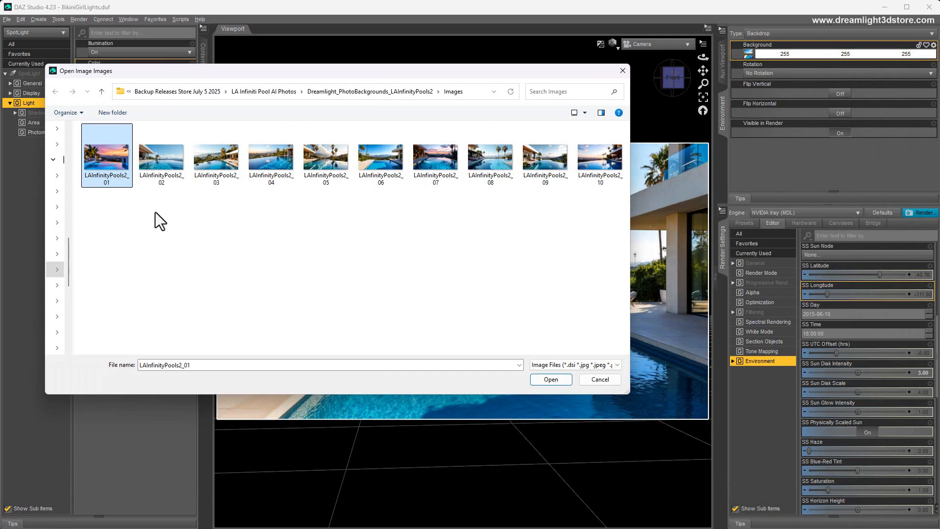
left_click(538, 379)
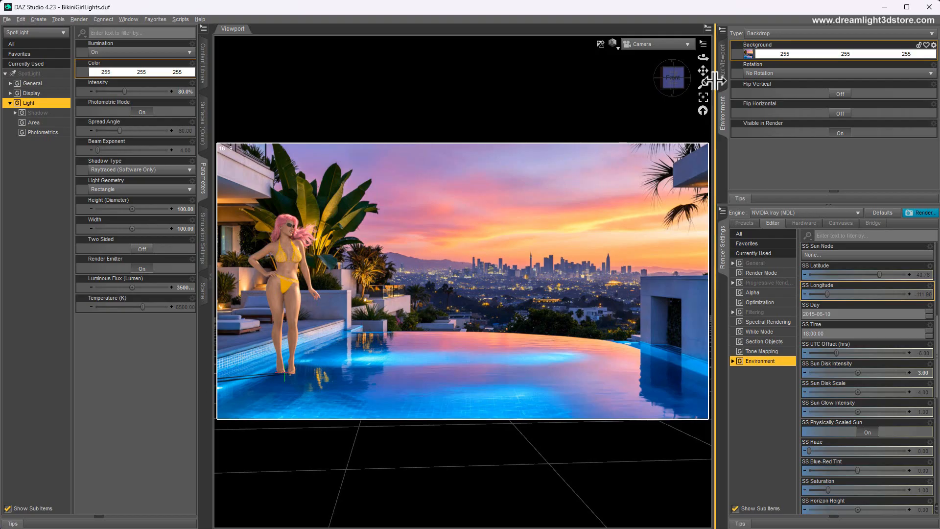
Step: Bring the Camera closer to the figure and orbit it slightly, framing her from the hips up against the sunset backdrop
mouse_move(703, 84)
left_mouse_down()
mouse_move(700, 70)
mouse_move(686, 70)
mouse_move(704, 78)
mouse_move(706, 69)
left_mouse_up()
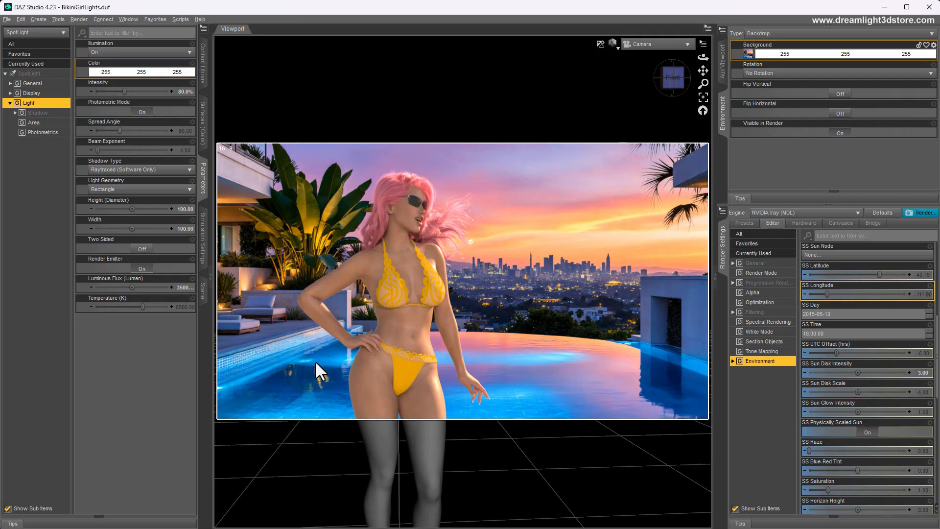
left_click_drag(703, 57, 688, 57)
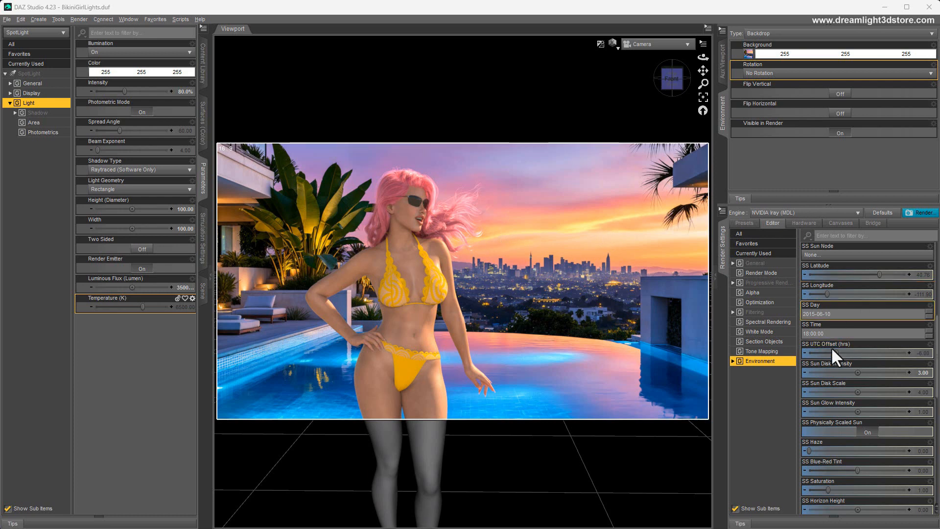
Step: Change the Environment Tint to a light orange of 1.00, 0.58, 0.31
scroll(831, 347, "up", 6)
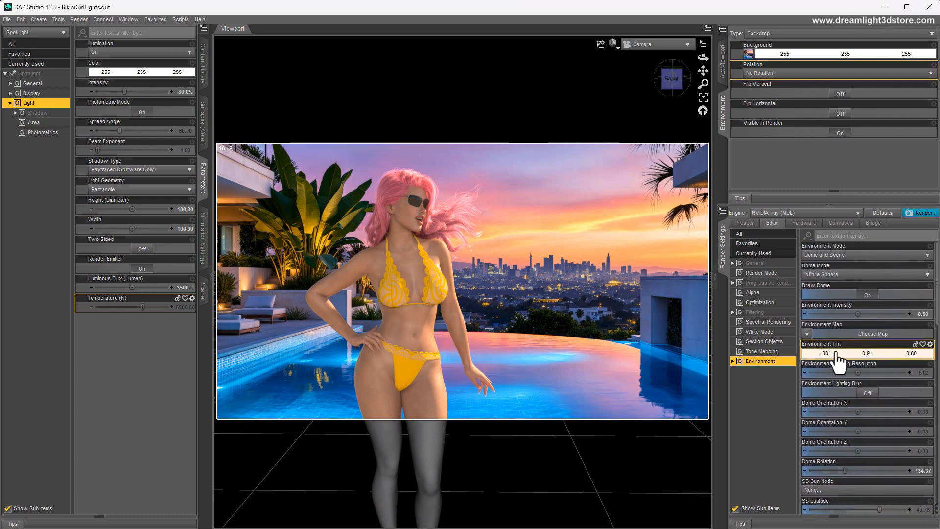
left_click(837, 353)
left_click_drag(500, 195, 678, 247)
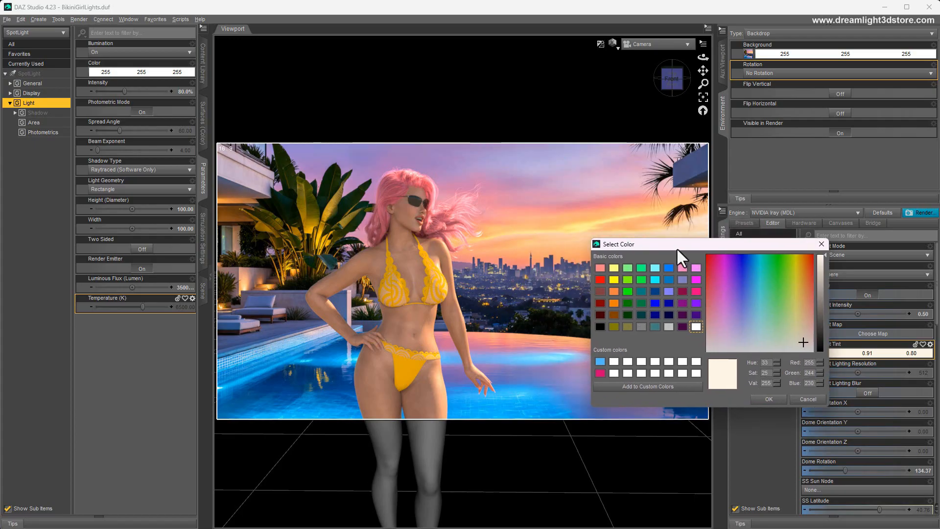
left_click(803, 318)
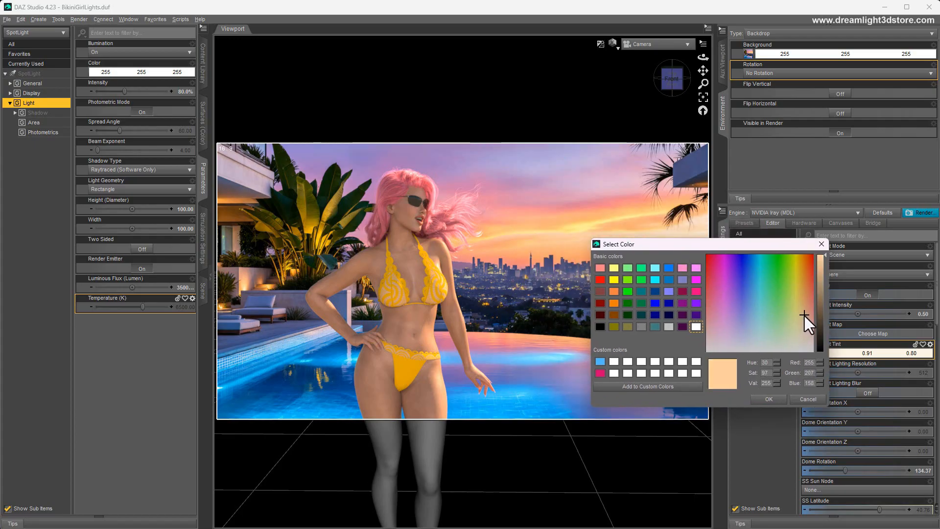
left_click(769, 399)
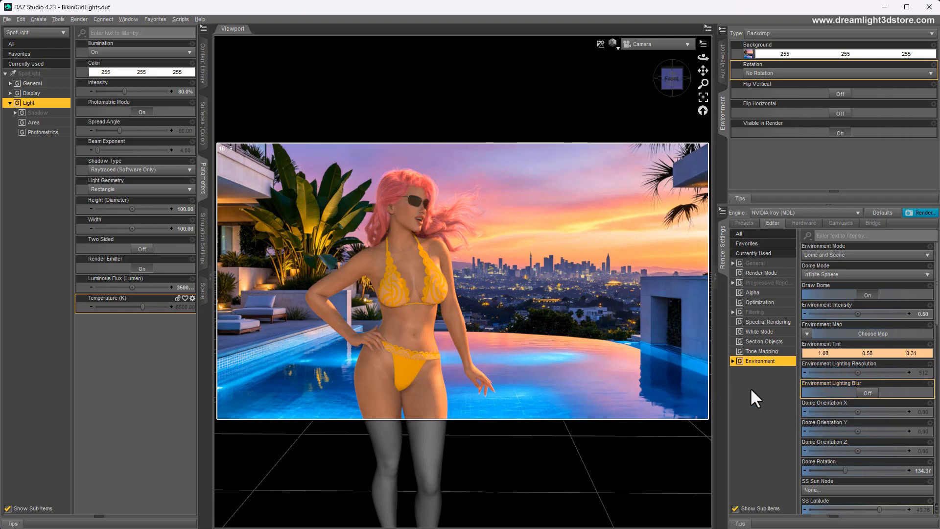
Step: Look through the SpotLight in the main viewport and shift and orbit the light around the figure
left_click(646, 45)
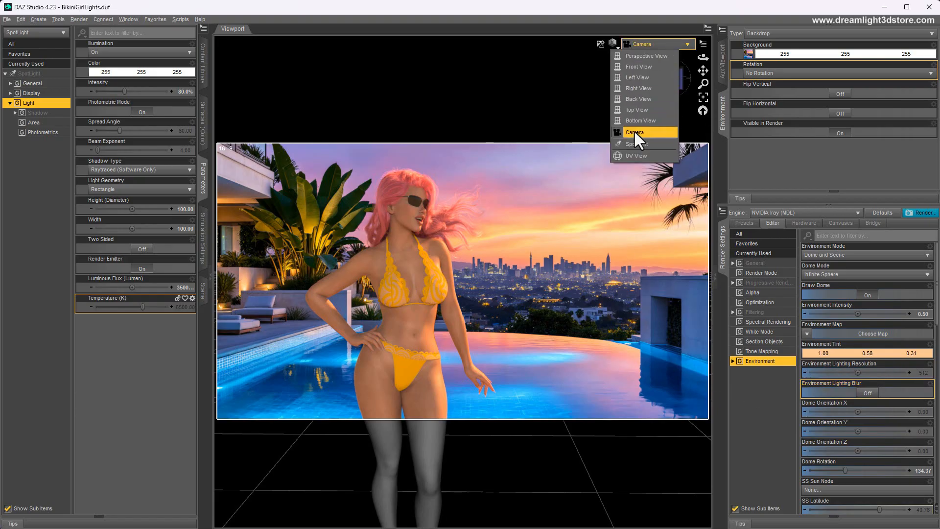
left_click(635, 131)
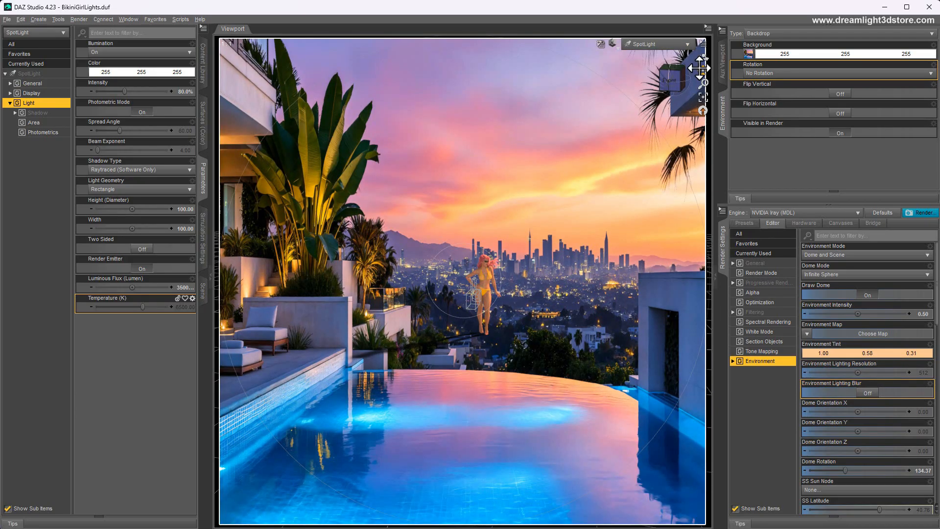
left_click_drag(700, 68, 639, 69)
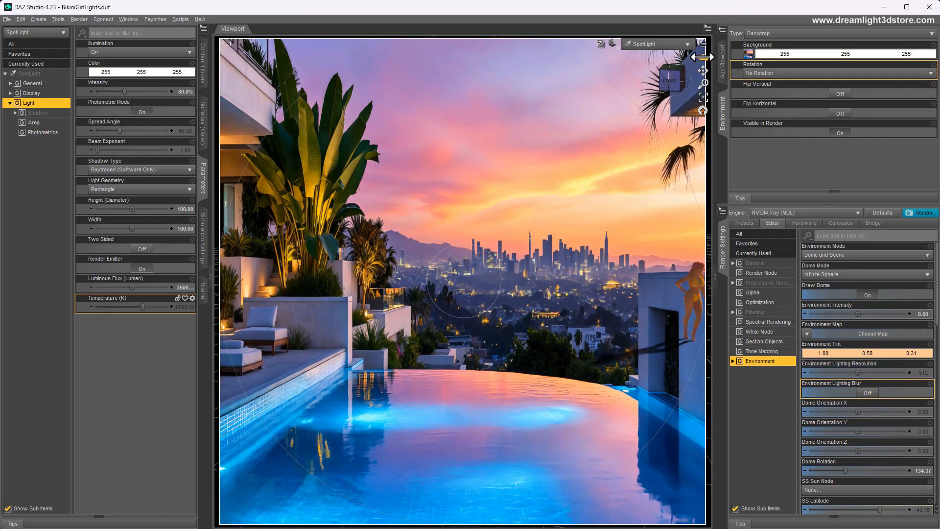
mouse_move(703, 57)
left_mouse_down()
mouse_move(695, 58)
mouse_move(724, 70)
mouse_move(701, 71)
mouse_move(705, 58)
mouse_move(720, 58)
mouse_move(706, 58)
left_mouse_up()
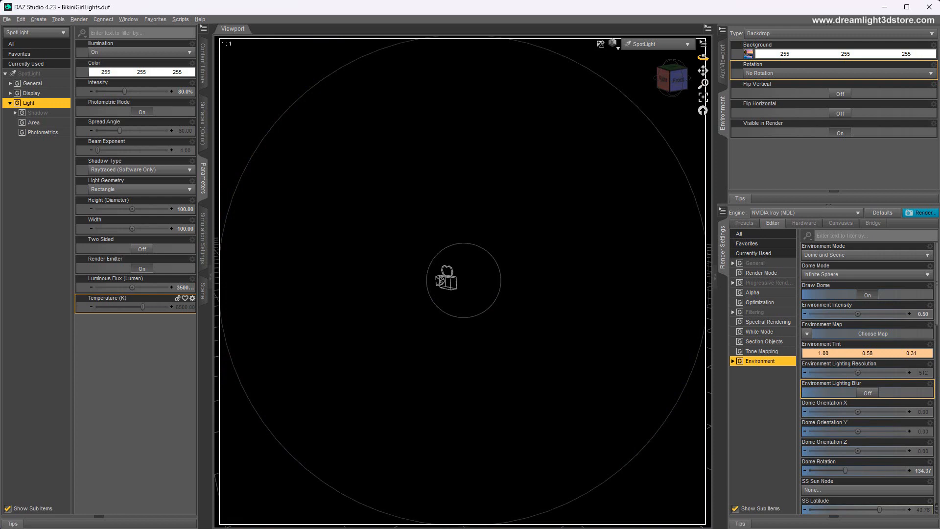
Step: Switch the viewport's draw style to Wireframe and orbit the SpotLight until the figure sits near the centre of its beam
left_click(615, 51)
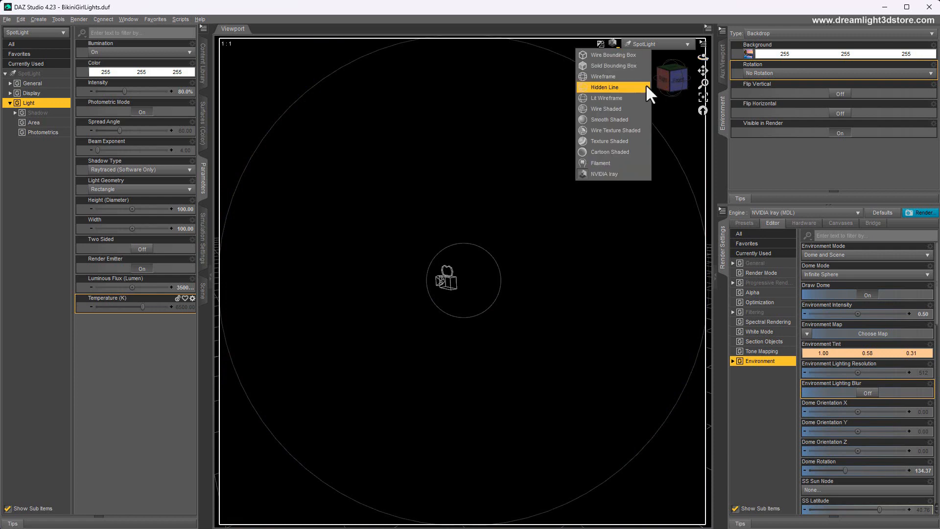
left_click(618, 79)
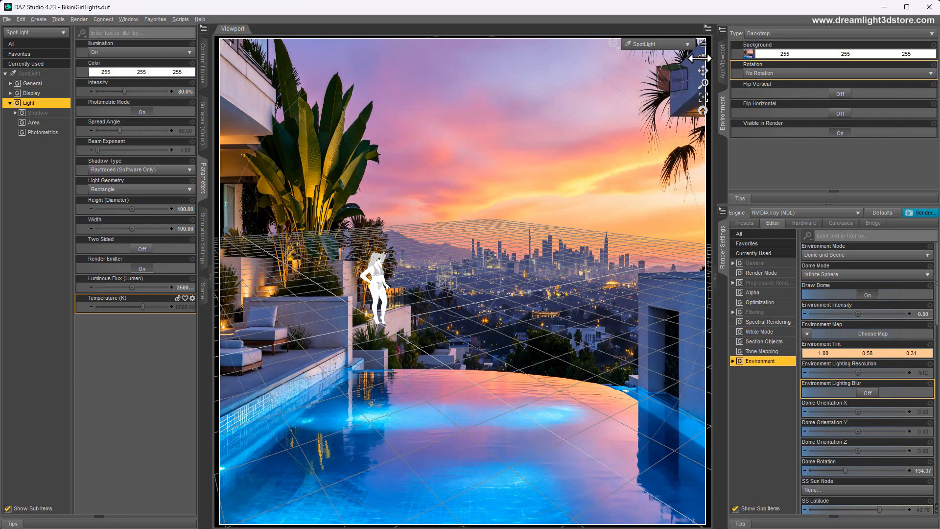
left_click_drag(703, 57, 686, 57)
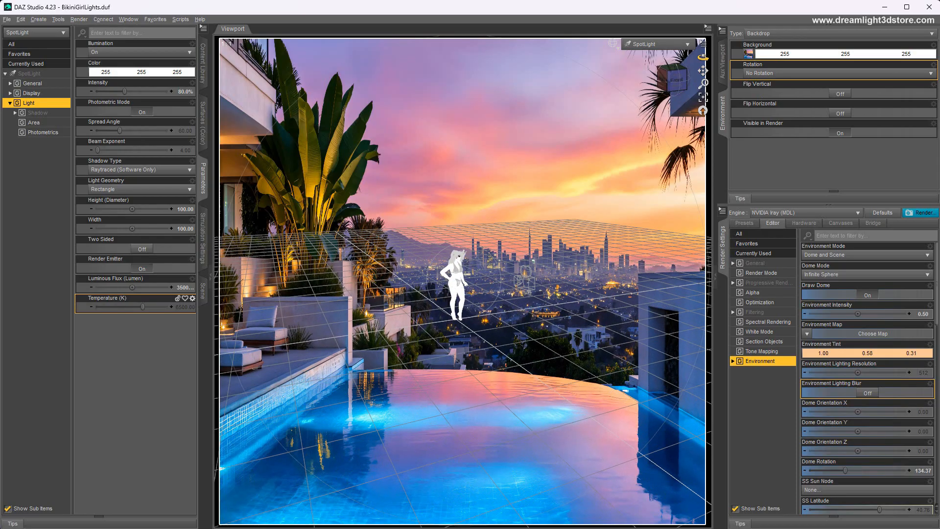
Step: Return the main viewport to the Camera view and set its draw style to NVIDIA Iray
left_click(654, 45)
left_click(636, 129)
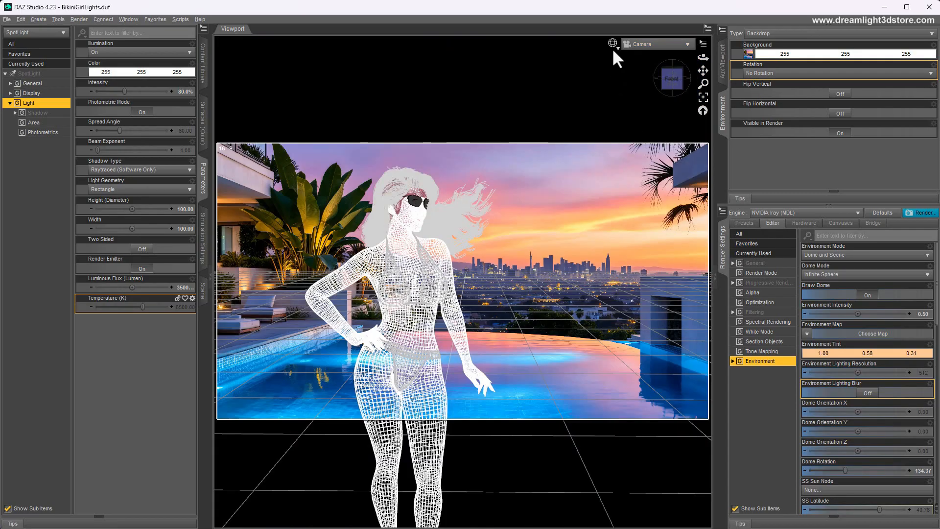
left_click(613, 43)
left_click(593, 173)
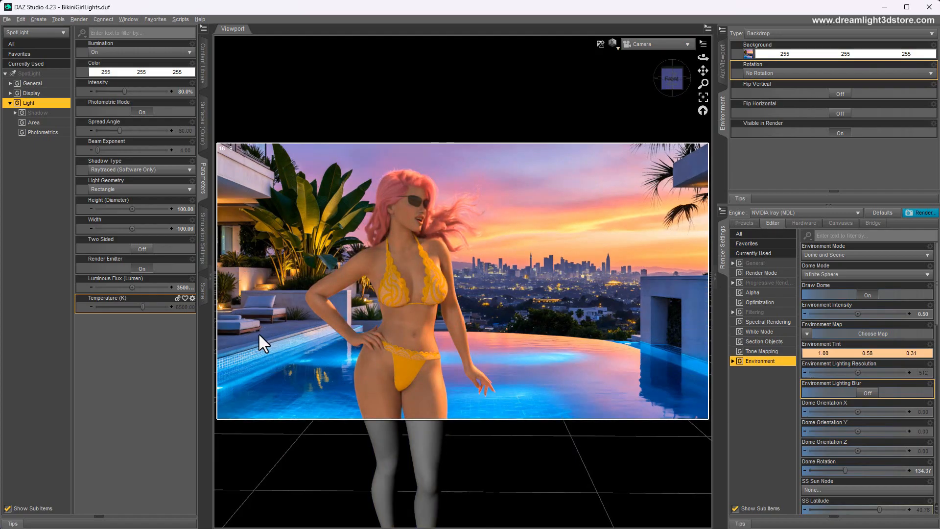
Step: Change the SpotLight's color to light blue (96, 165, 255) and set its intensity to 160%
left_click(130, 75)
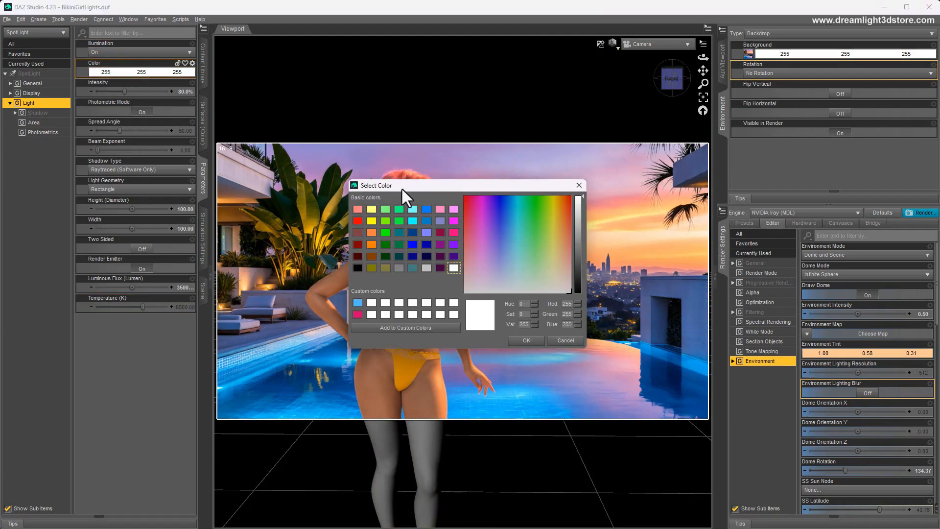
left_click_drag(403, 191, 562, 236)
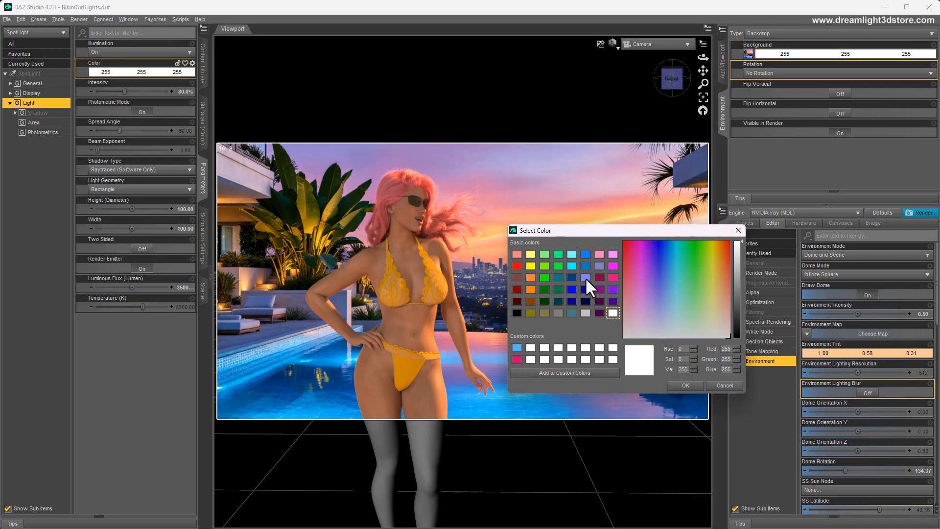
left_click_drag(667, 313, 666, 276)
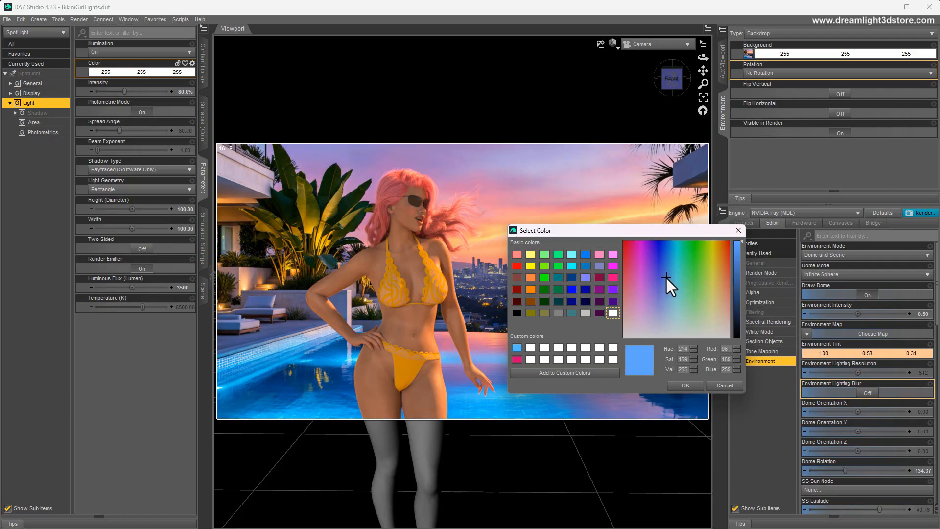
left_click(685, 387)
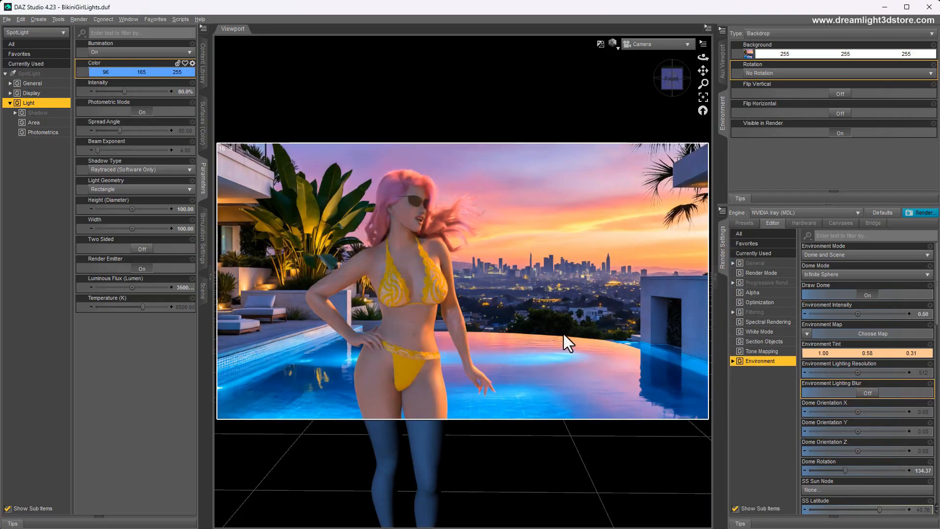
left_click(184, 92)
type("160")
key("Return")
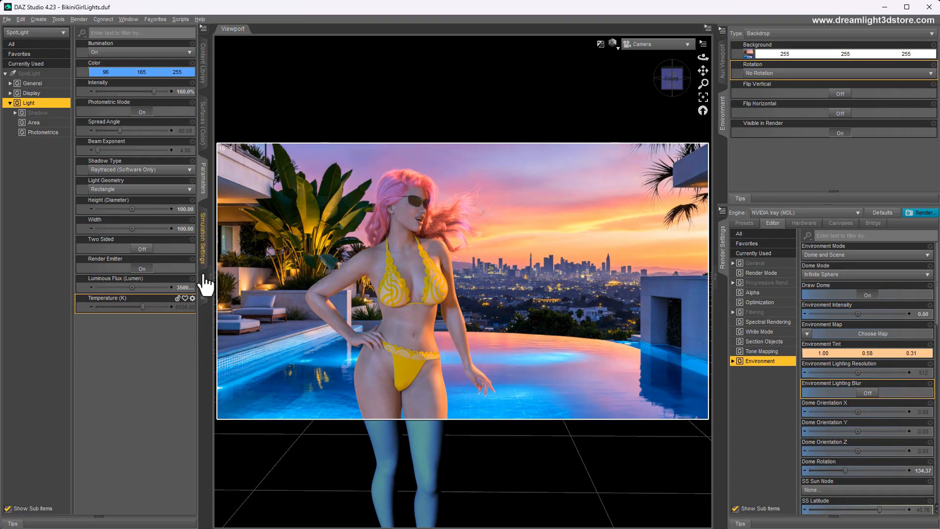
Step: Enlarge the rectangular SpotLight to a height of 200 and a width of 200
mouse_move(136, 311)
left_click(182, 209)
type("200")
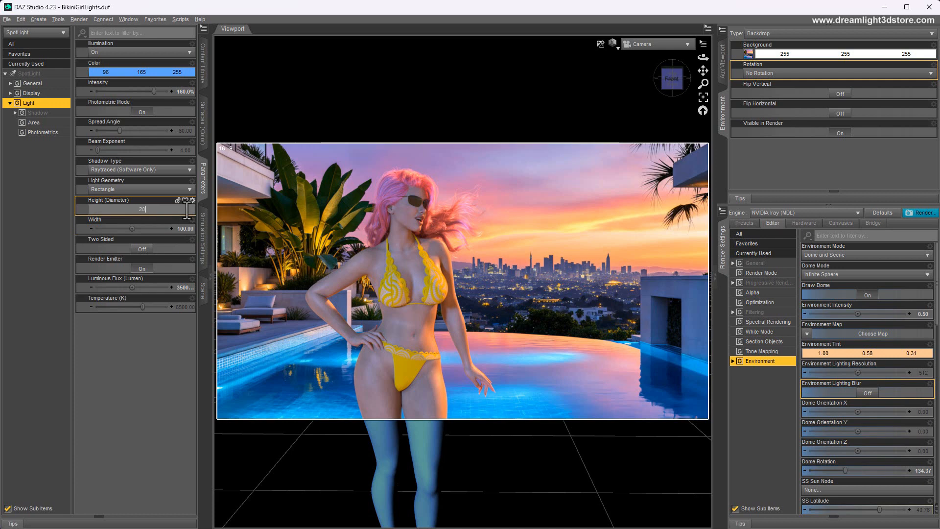
key("Return")
left_click(182, 227)
type("200")
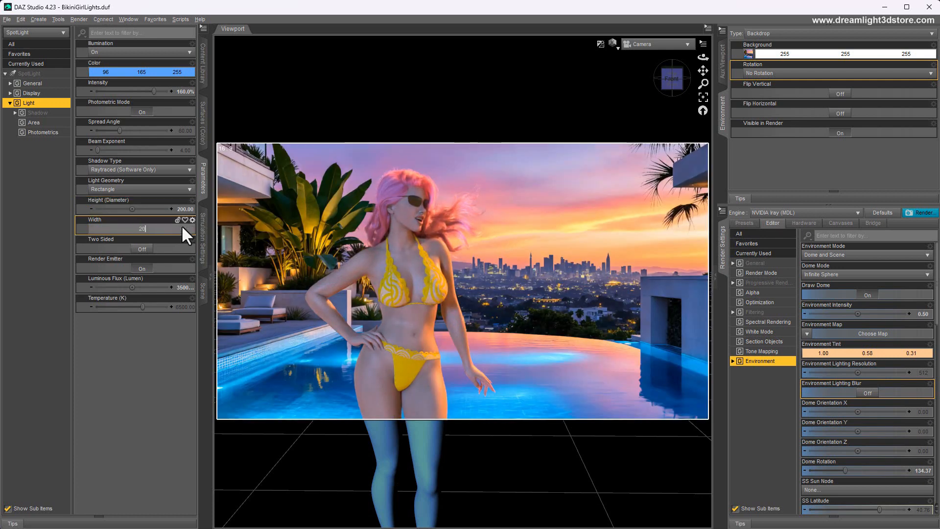
key("Return")
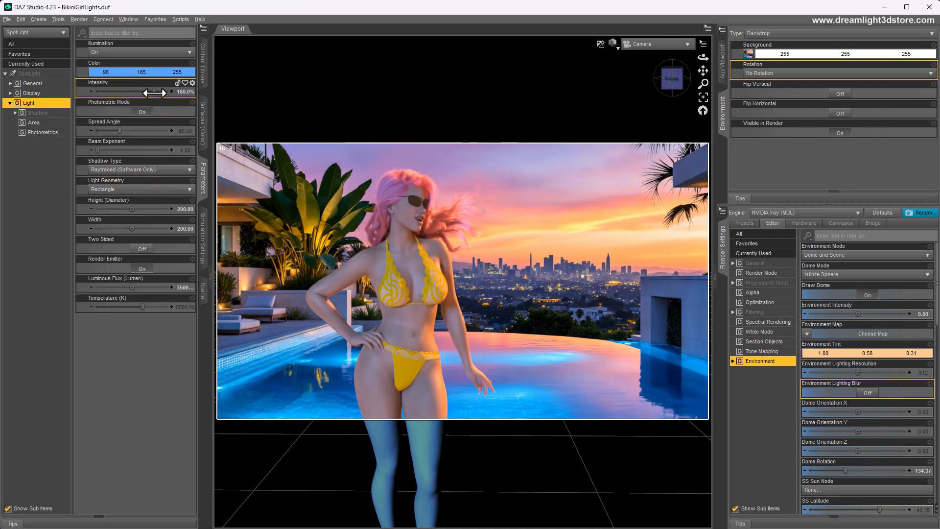
Step: Raise the SpotLight's intensity to 200% and its Luminous Flux to 450000 lumens
left_click_drag(154, 91, 170, 91)
left_click(179, 287)
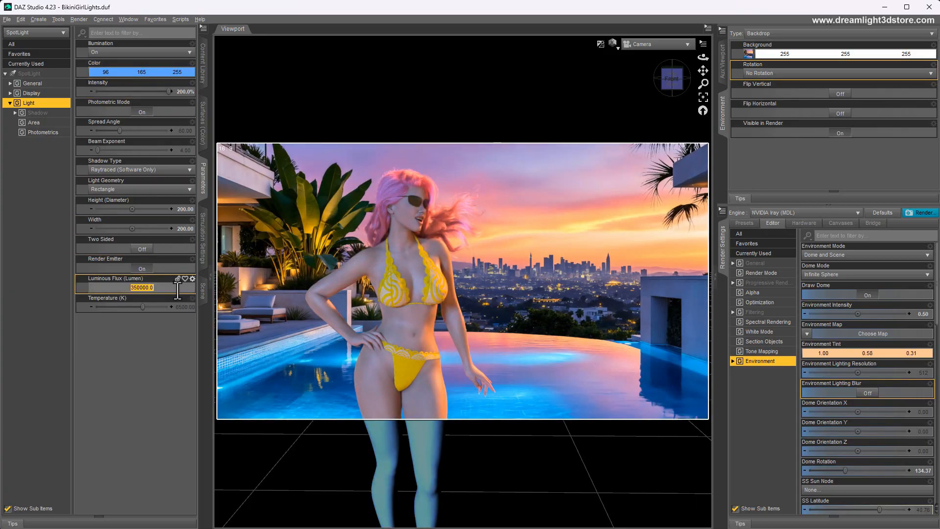
left_click(131, 288)
key("Delete")
type("4")
key("Return")
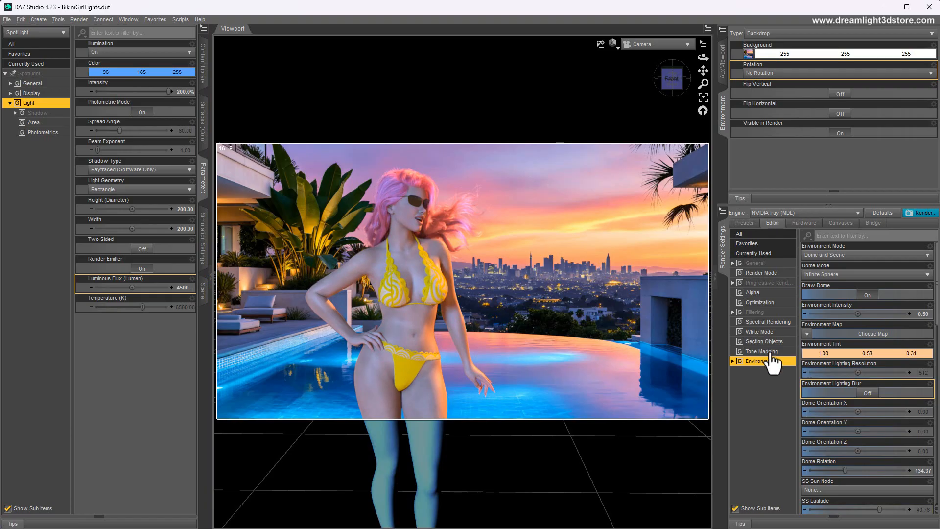
Step: Lower the Environment Intensity to 0.30, try 0.20, and set it back to 0.30
left_click(922, 314)
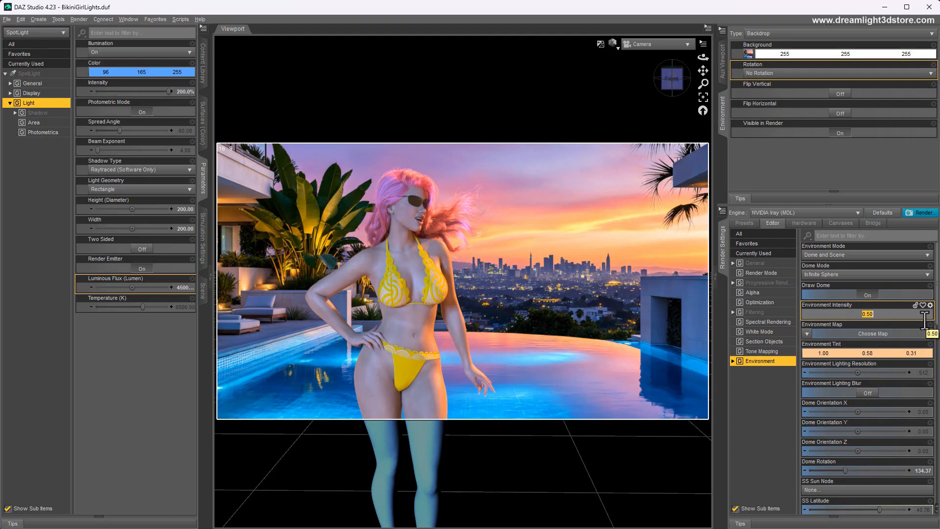
type(".2")
key("Return")
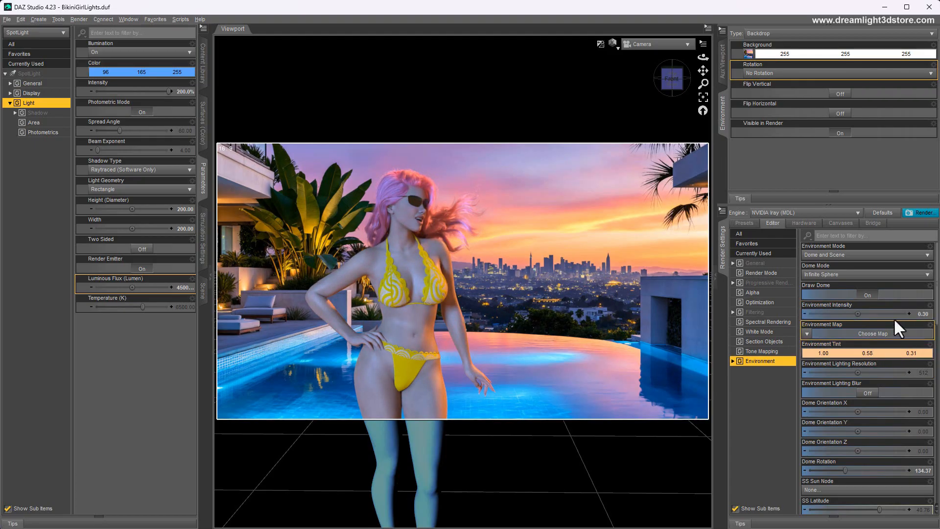
left_click(917, 314)
type(".2")
key("Return")
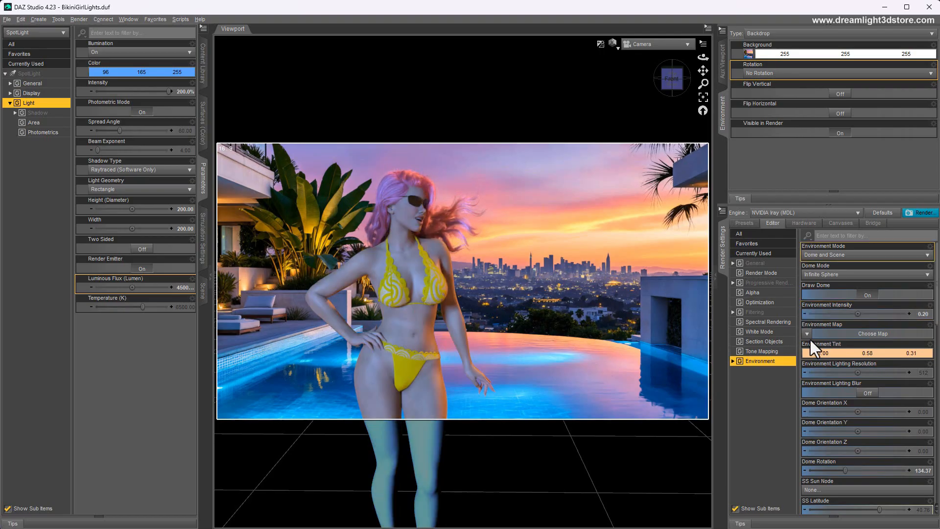
left_click(917, 314)
type(".3")
key("Return")
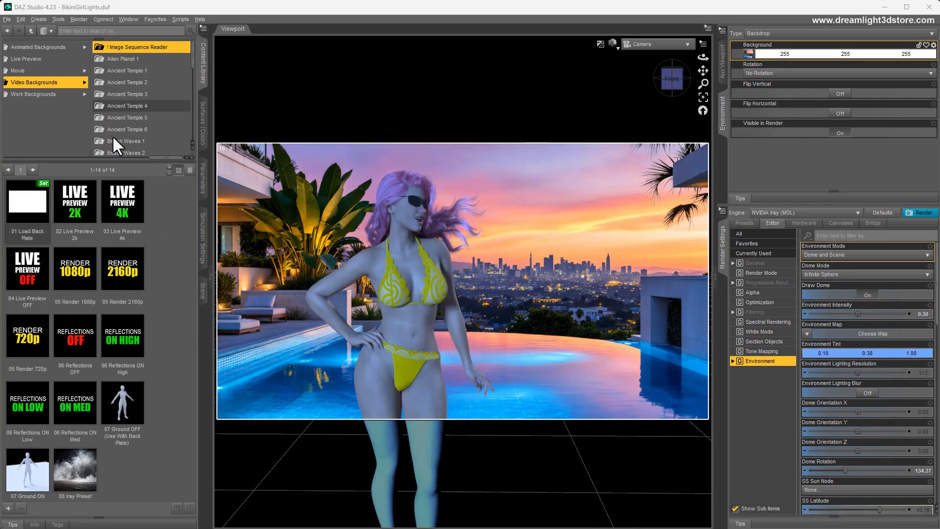
Step: Load image 000000 of the CyberpunkWorkshop_1 sequence as the backdrop with the 02 Live Preview 2k script
left_click_drag(160, 157, 142, 157)
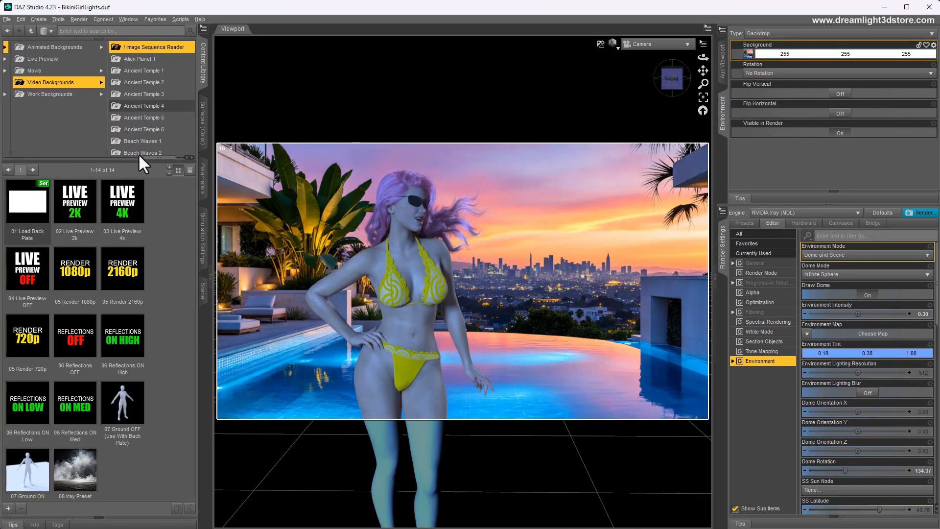
double_click(76, 215)
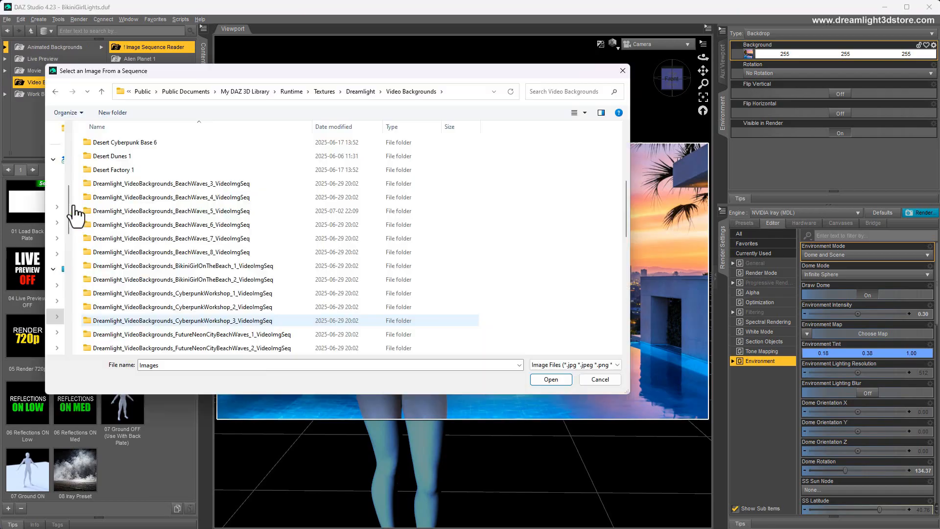
double_click(204, 294)
left_click(127, 142)
double_click(127, 143)
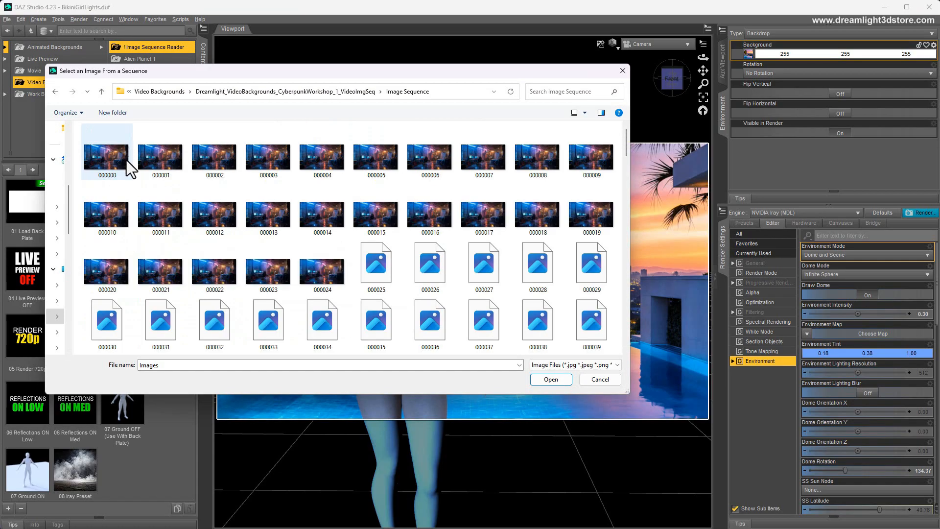
left_click(109, 157)
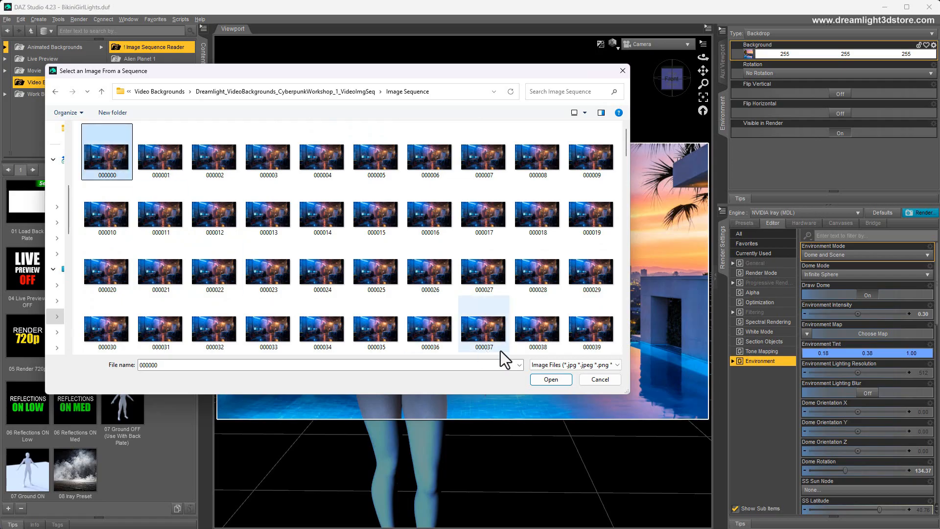
left_click(552, 384)
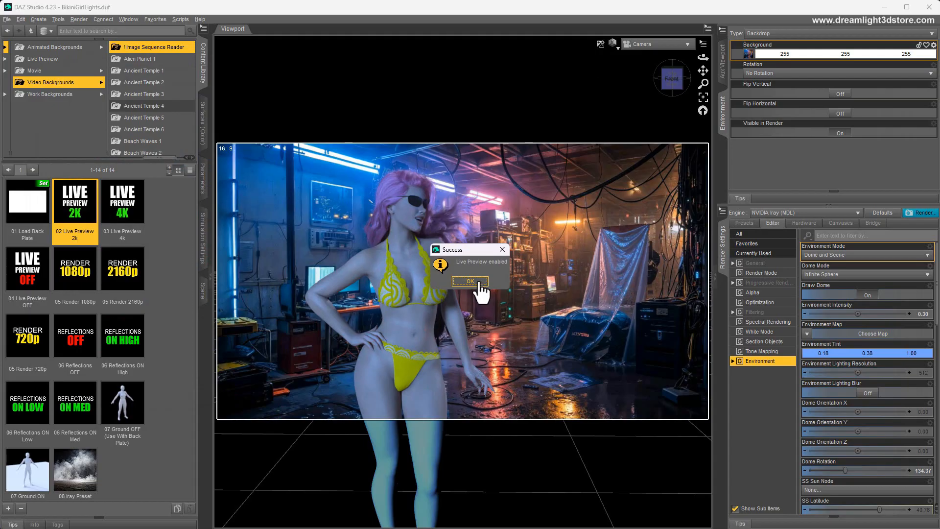
left_click(479, 283)
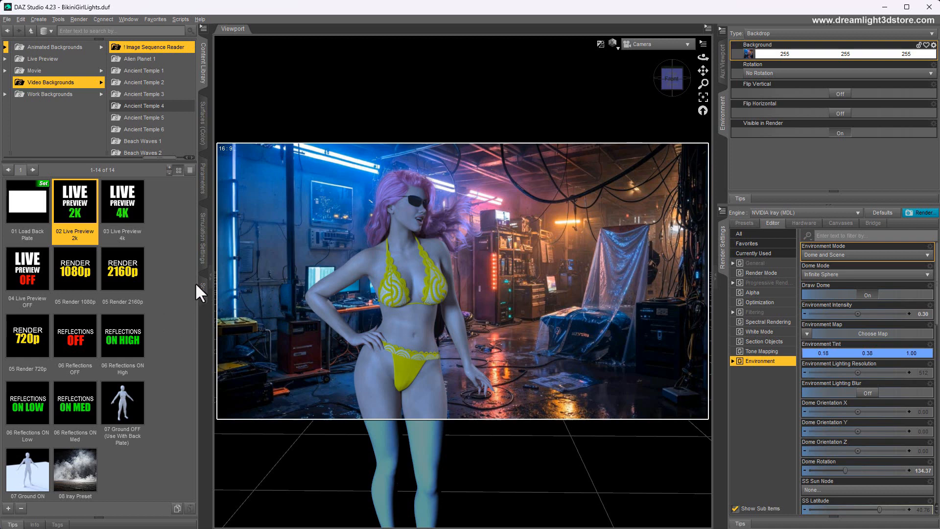
Step: Rotate the G9 figure to -28.95 on Y and shift the camera so the figure stands right of centre
left_click(203, 191)
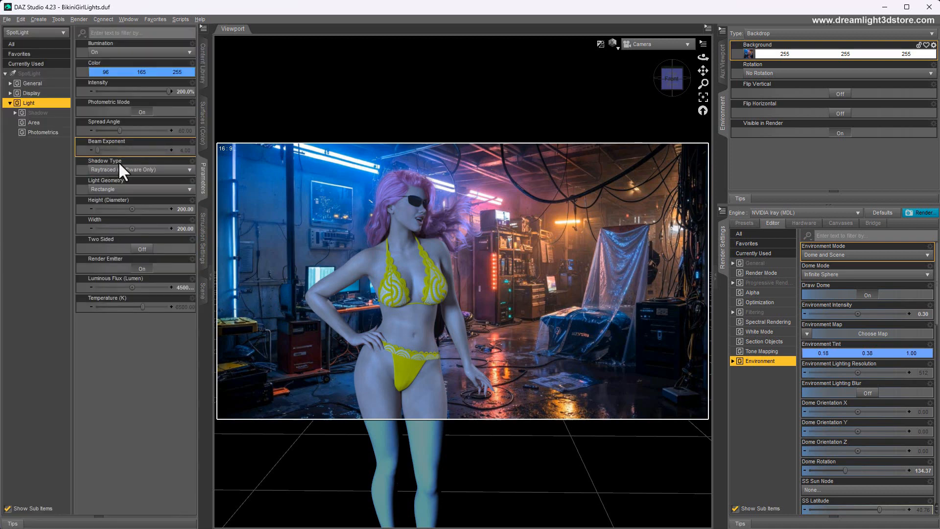
left_click(201, 296)
left_click(60, 87)
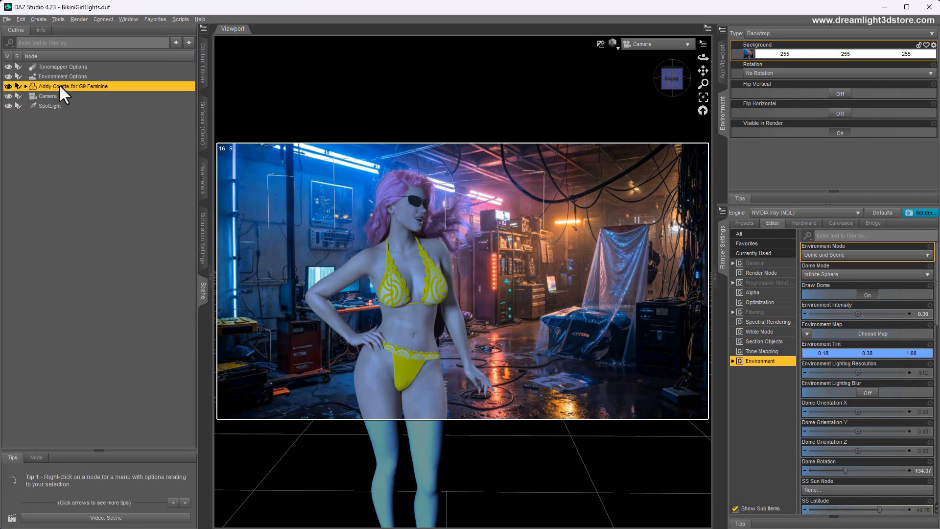
left_click(202, 179)
left_click_drag(133, 130, 97, 131)
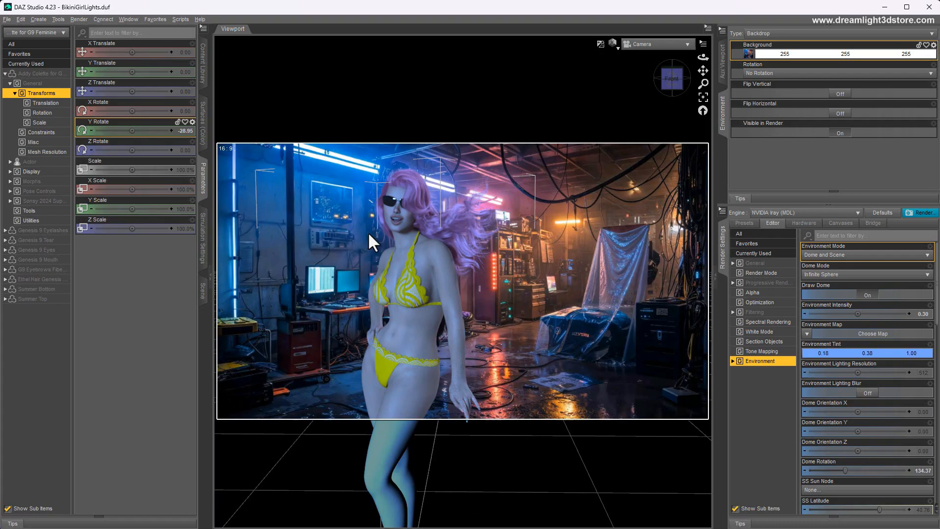
mouse_move(704, 85)
left_mouse_down()
mouse_move(704, 105)
mouse_move(734, 76)
mouse_move(703, 85)
mouse_move(701, 75)
left_mouse_up()
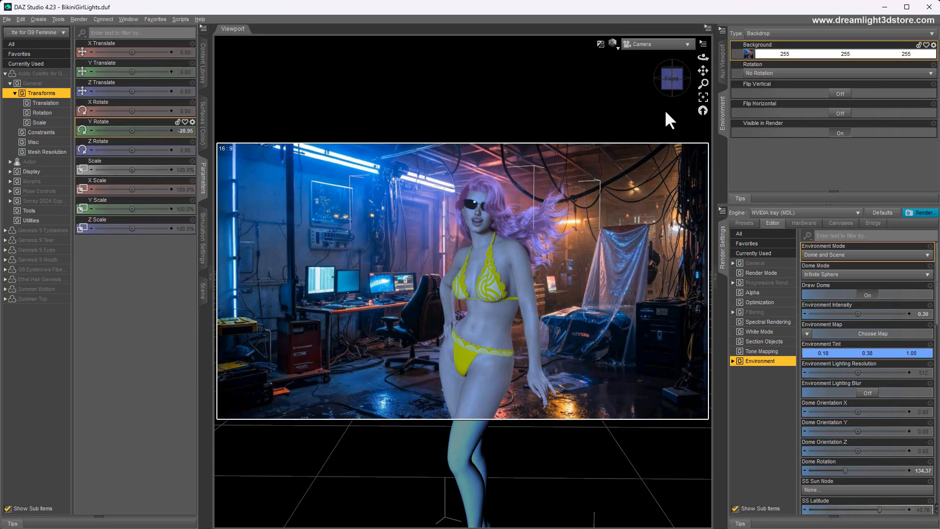
Step: Select the SpotLight in the scene and turn off its visibility
left_click(203, 292)
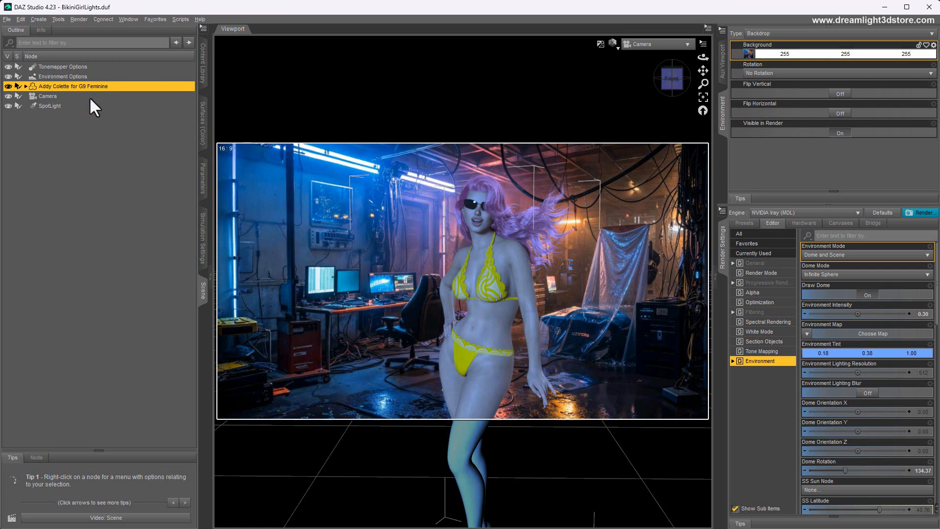
left_click(51, 106)
left_click(8, 105)
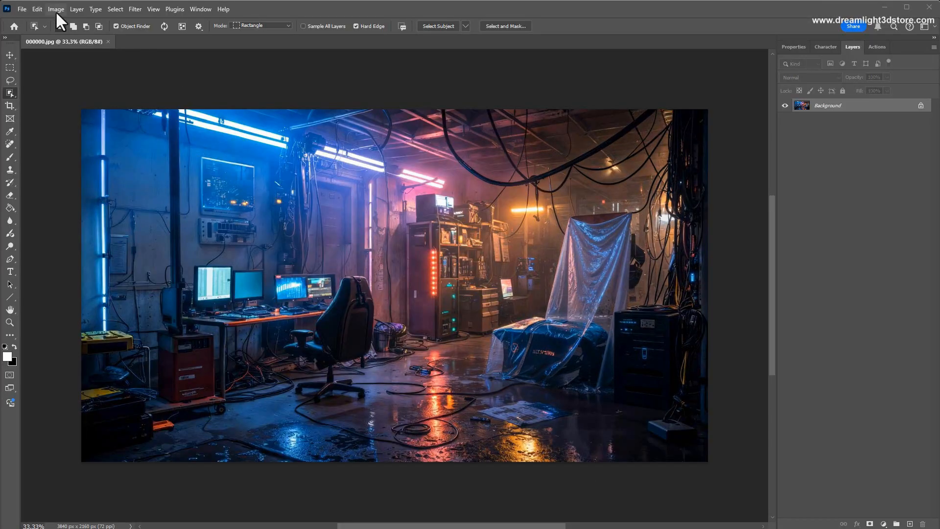
Step: In Photoshop, convert the workshop backdrop image 000000.jpg to 32 Bits/Channel
left_click(56, 10)
mouse_move(54, 22)
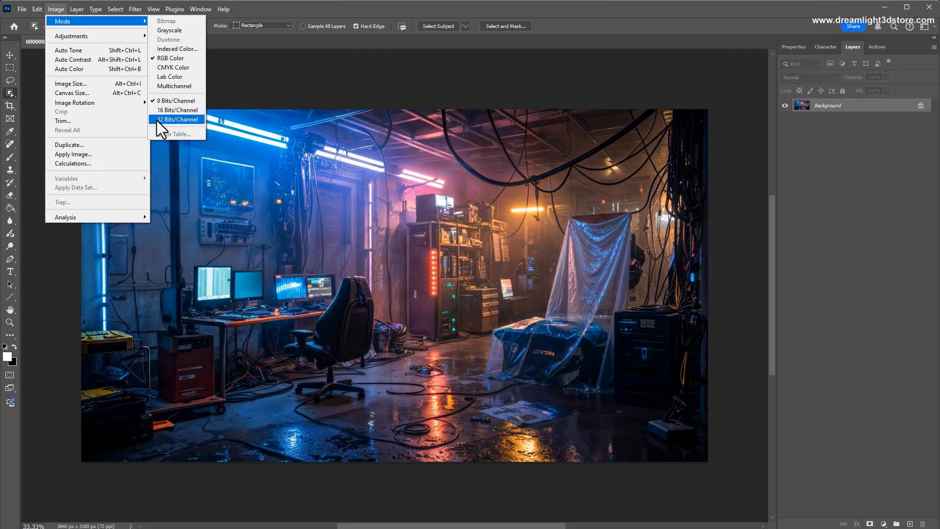
left_click(178, 120)
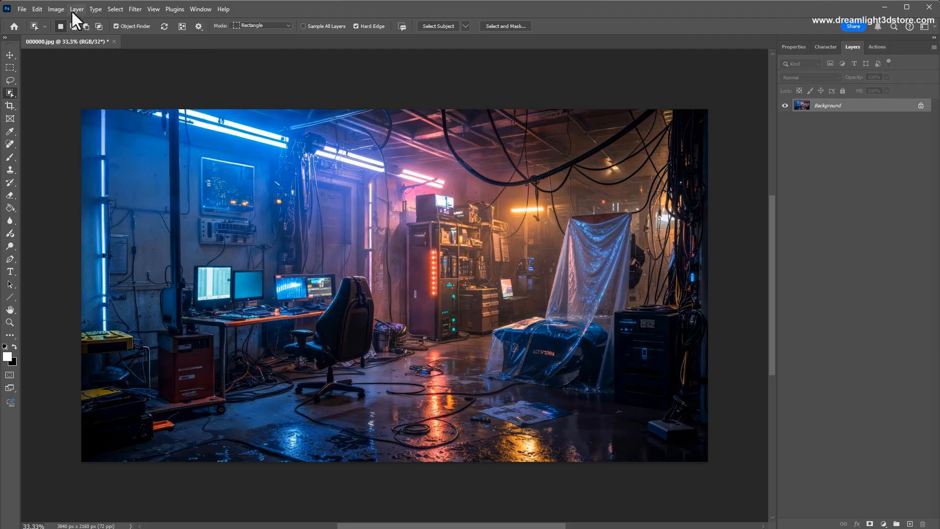
left_click(57, 9)
left_click(69, 83)
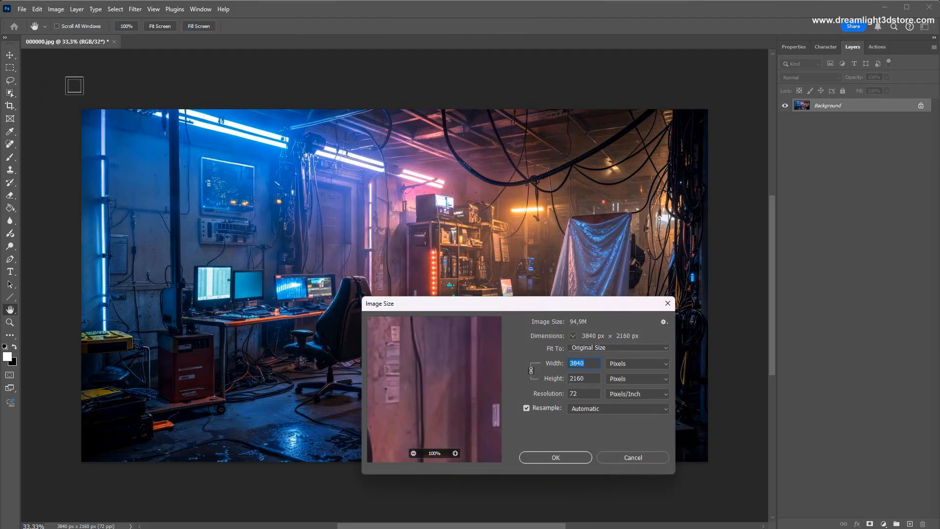
type("200")
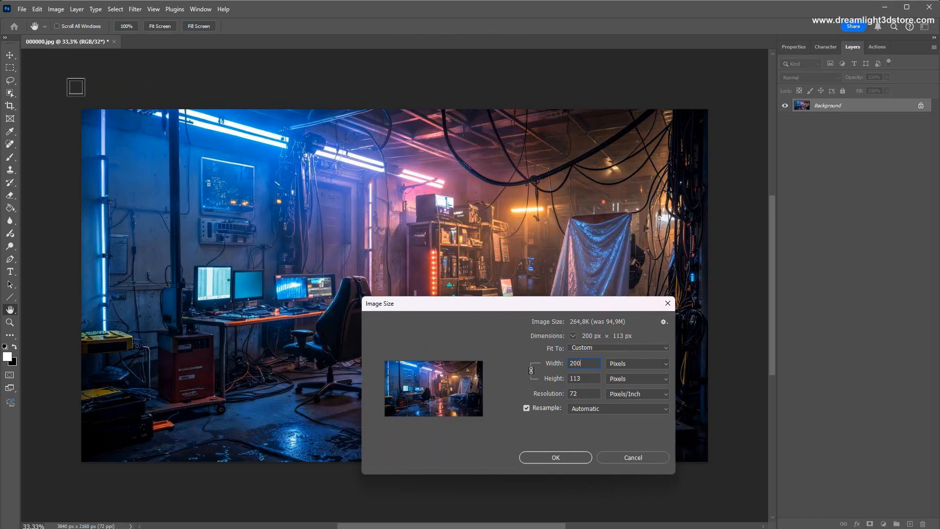
key("Return")
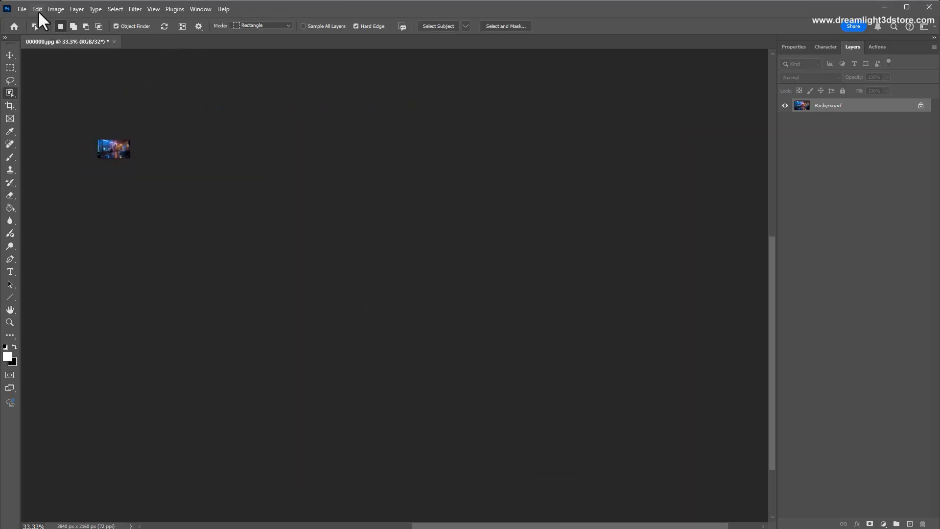
left_click(37, 9)
left_click(39, 20)
Step: Resize the workshop image to 2000 px wide by 1125 px high
left_click(57, 9)
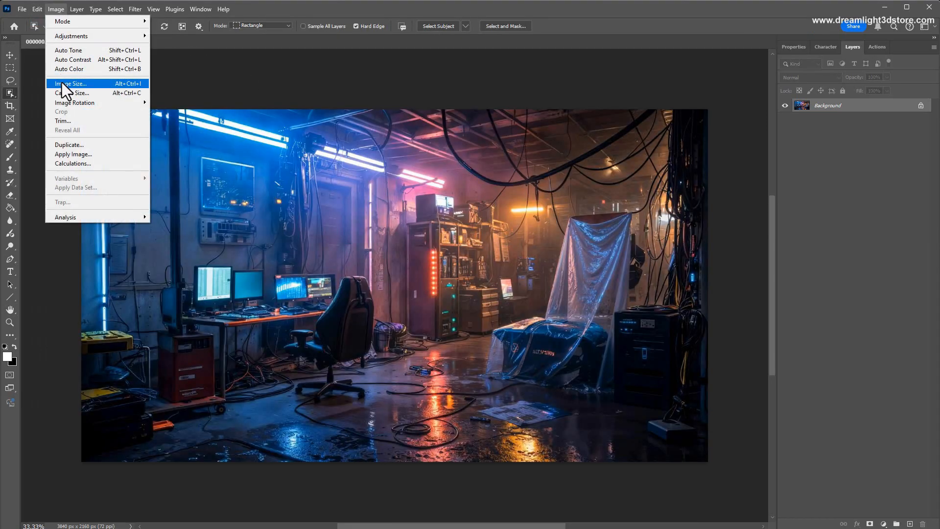
left_click(61, 83)
key("Escape")
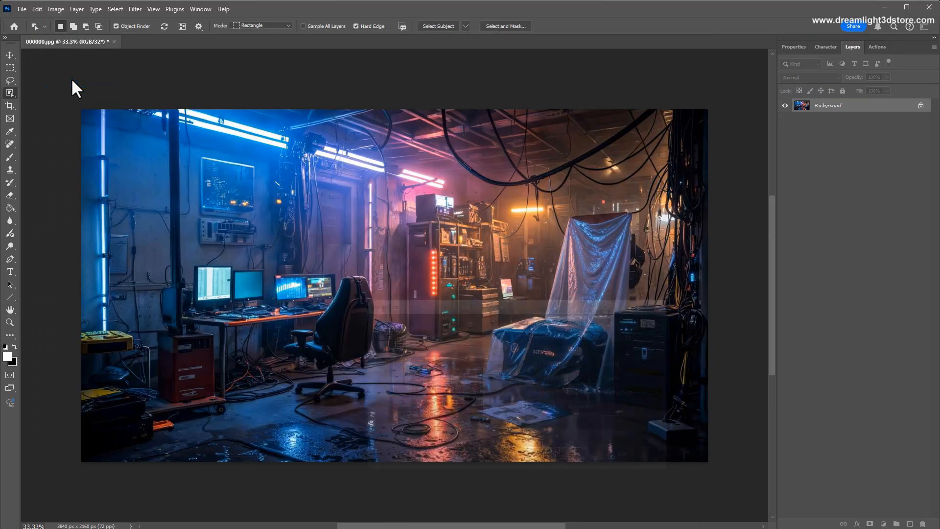
Step: Save the resized workshop image in Radiance HDR format as 000000_HDRIFake in the Image Sequence folder
left_click(22, 9)
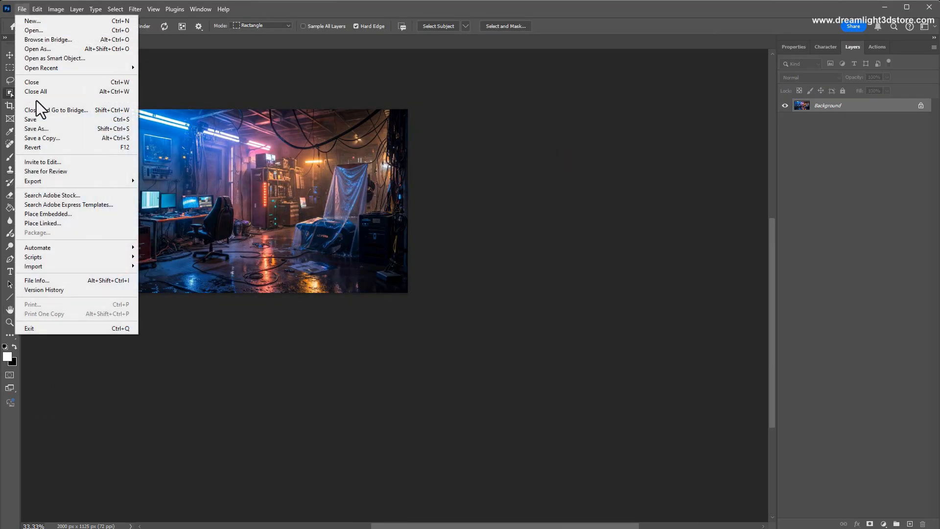
left_click(41, 128)
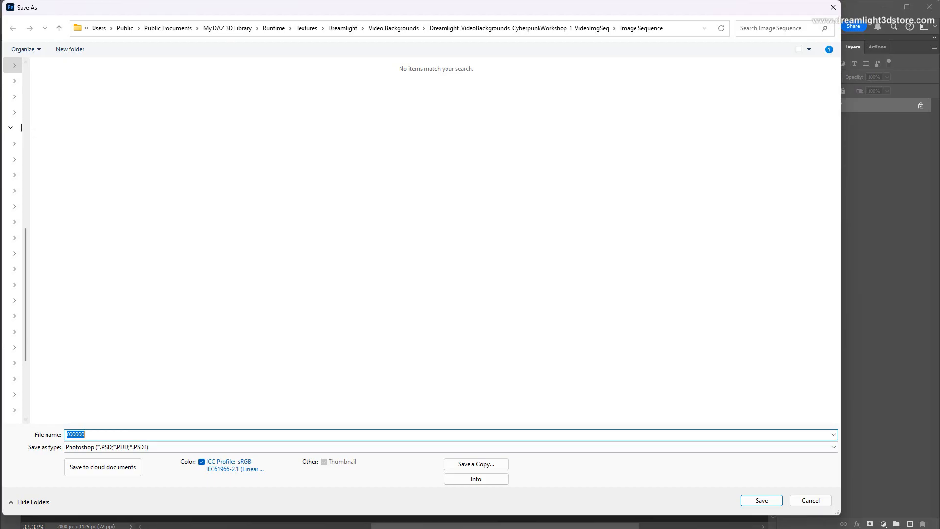
left_click(110, 447)
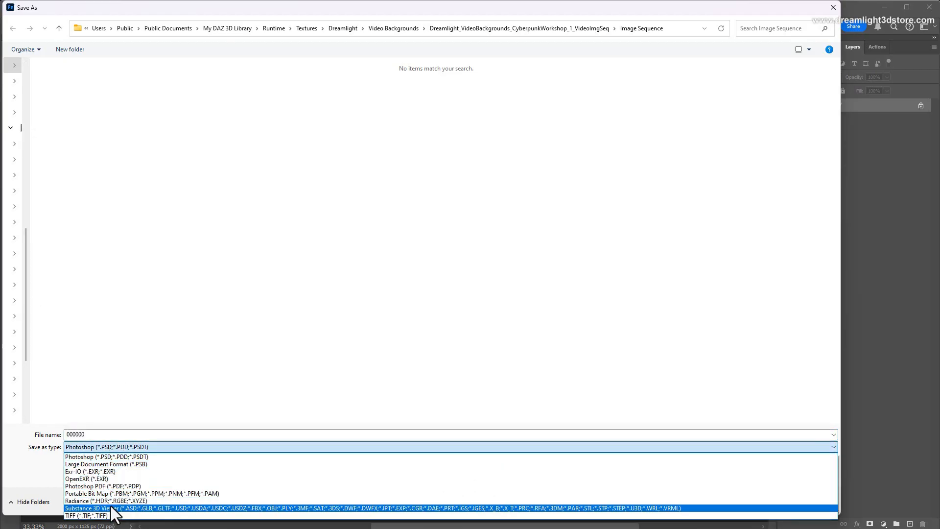
left_click(111, 501)
left_click(100, 435)
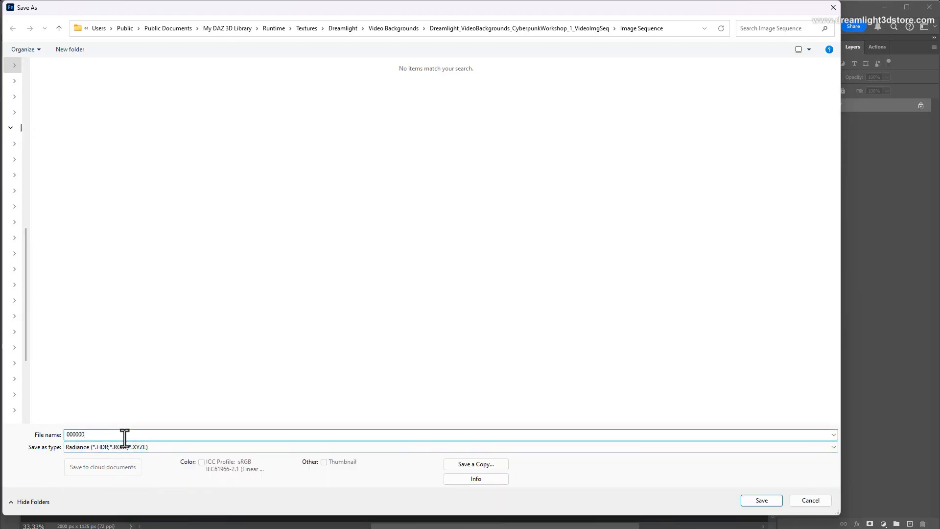
type("_HDRIFake")
key("Return")
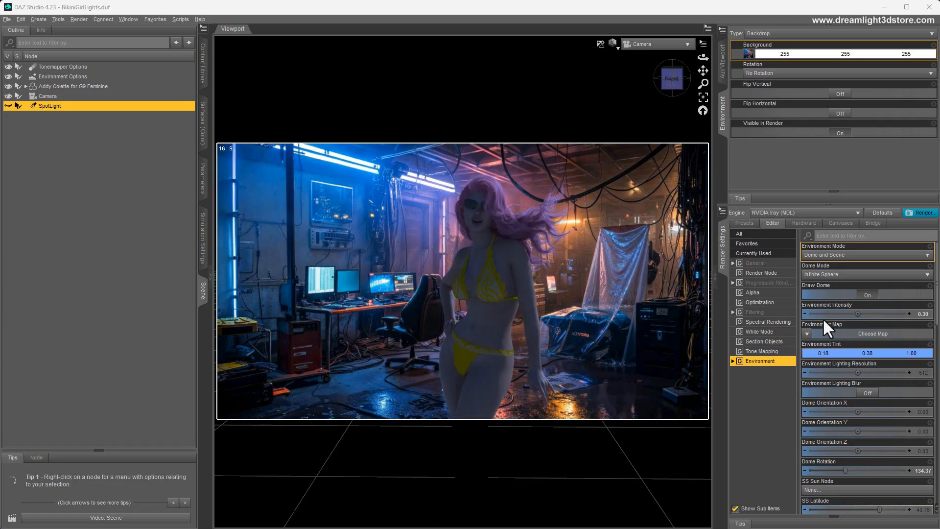
Step: In DAZ Studio, change the Environment Tint to pure white (1.00, 1.00, 1.00)
left_click(839, 352)
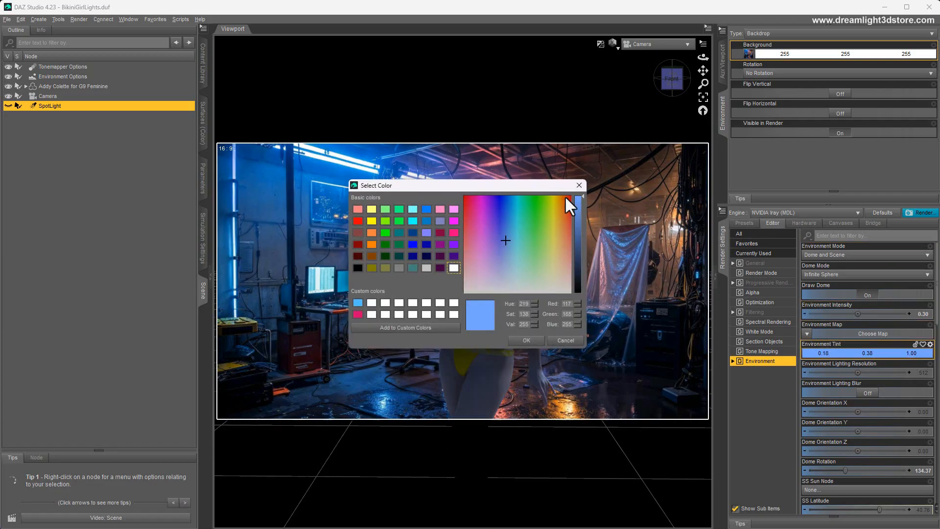
left_click_drag(515, 264, 516, 293)
left_click(526, 340)
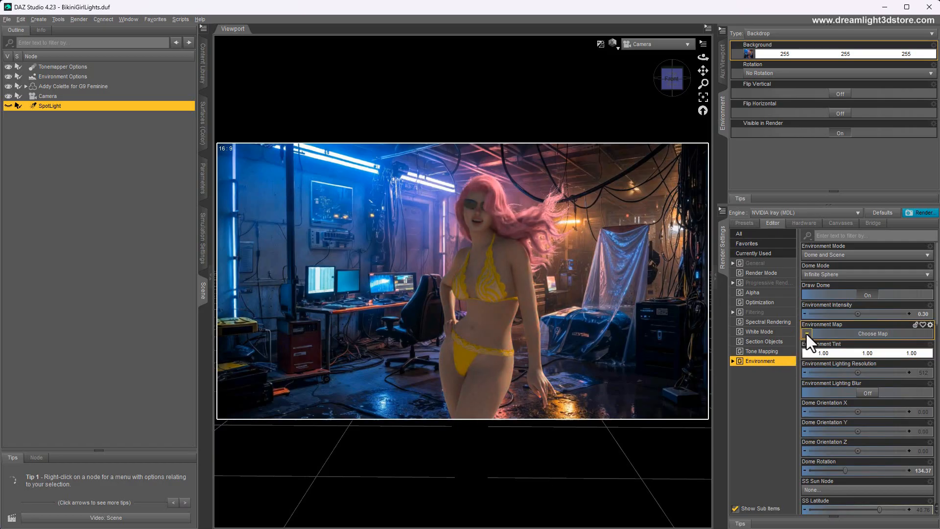
Step: Load the 000000_HDRIFake image as the Environment Map
left_click(807, 334)
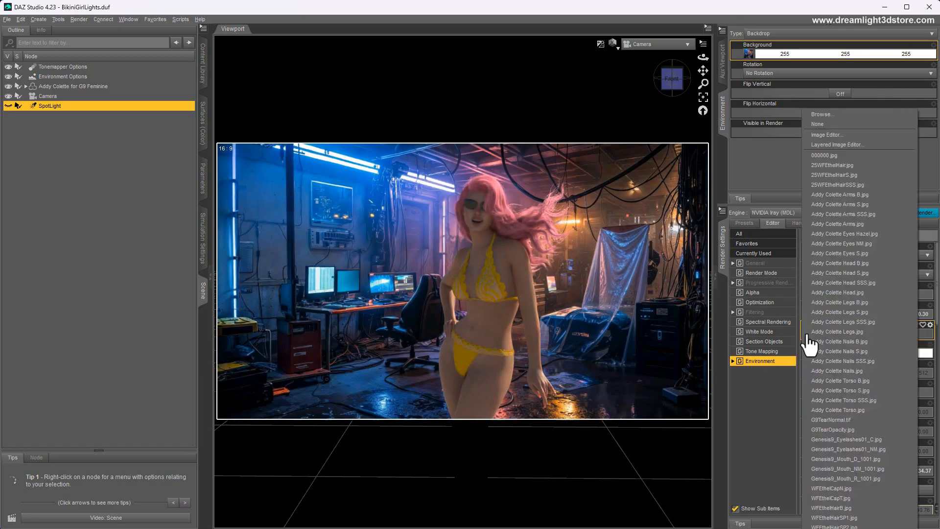
left_click(822, 114)
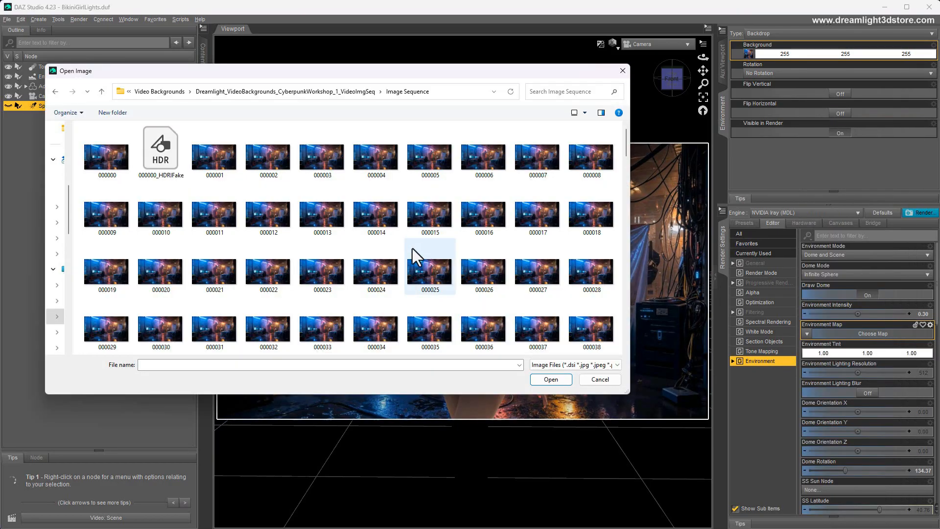
left_click(161, 155)
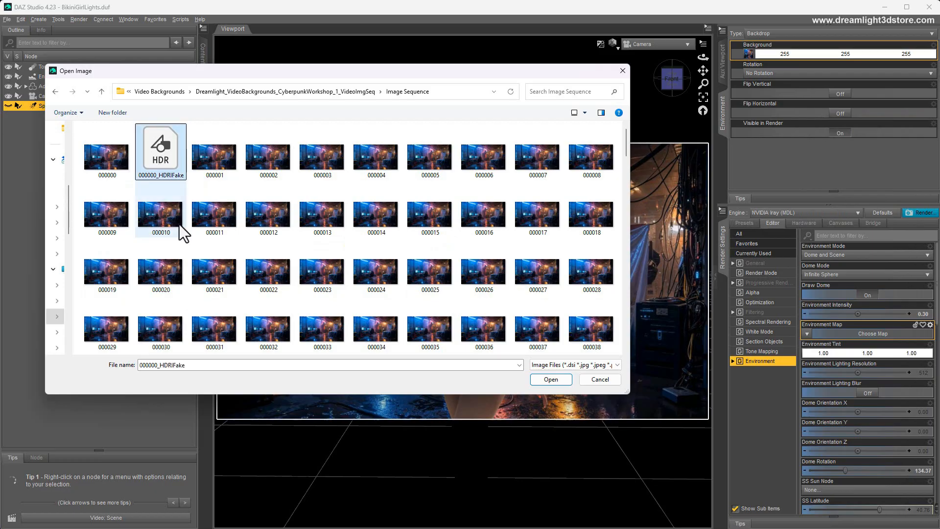
left_click(553, 381)
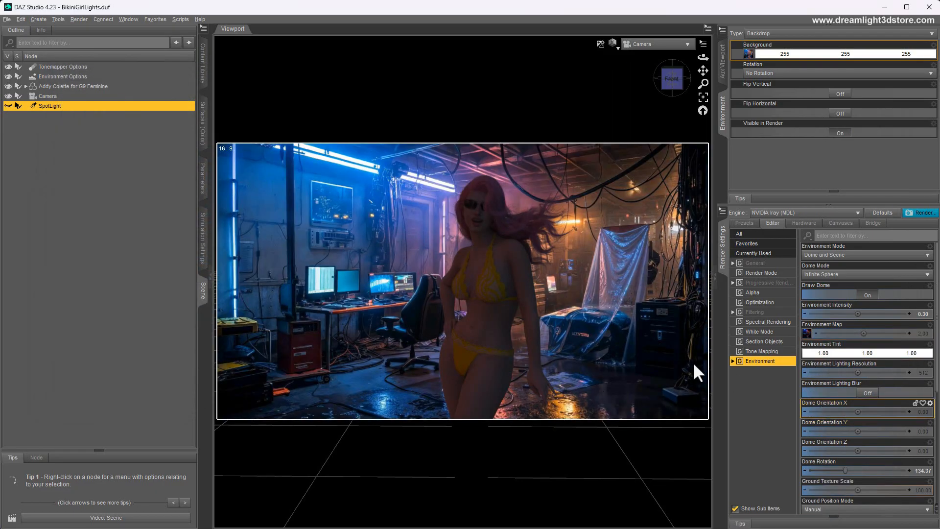
Step: Set the Environment Intensity to 1
double_click(921, 314)
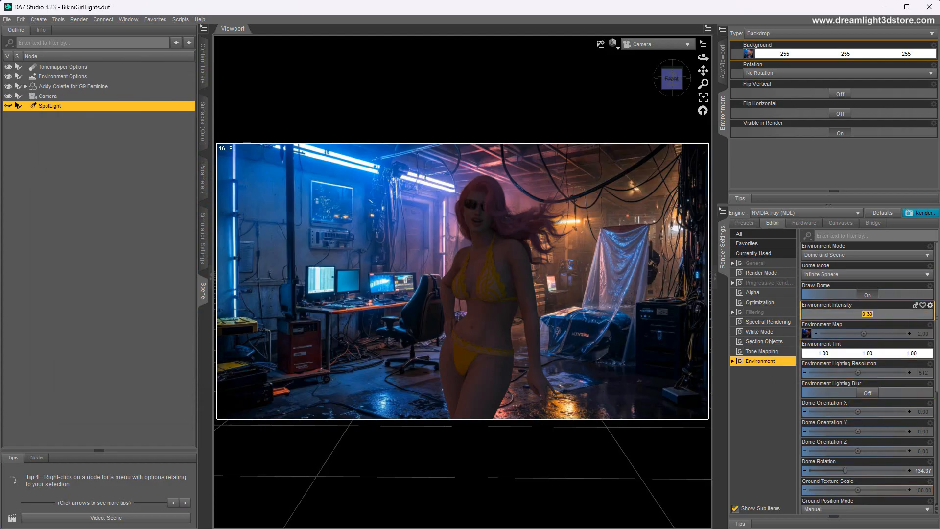
type("1")
key("Return")
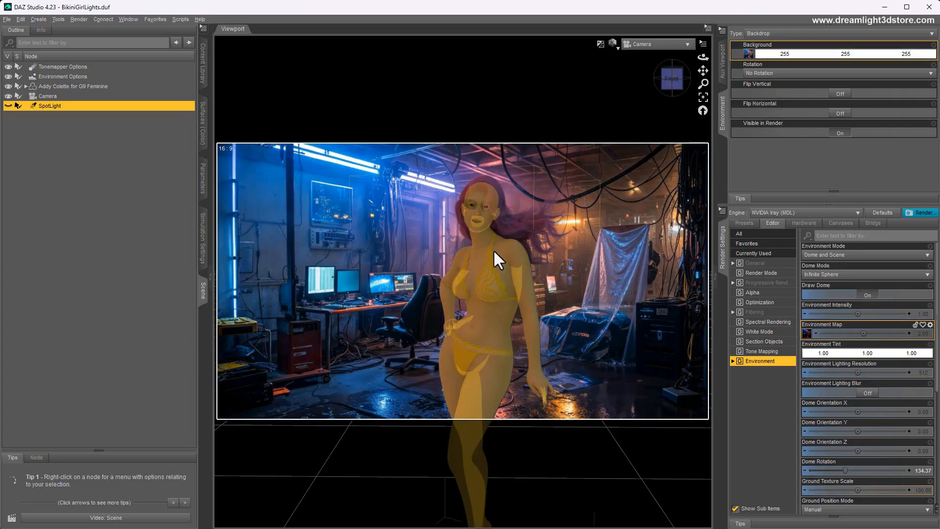
Step: Set the Environment Map value to 4 and turn the Dome Rotation to about 209.85
left_click(923, 333)
type("4")
key("Return")
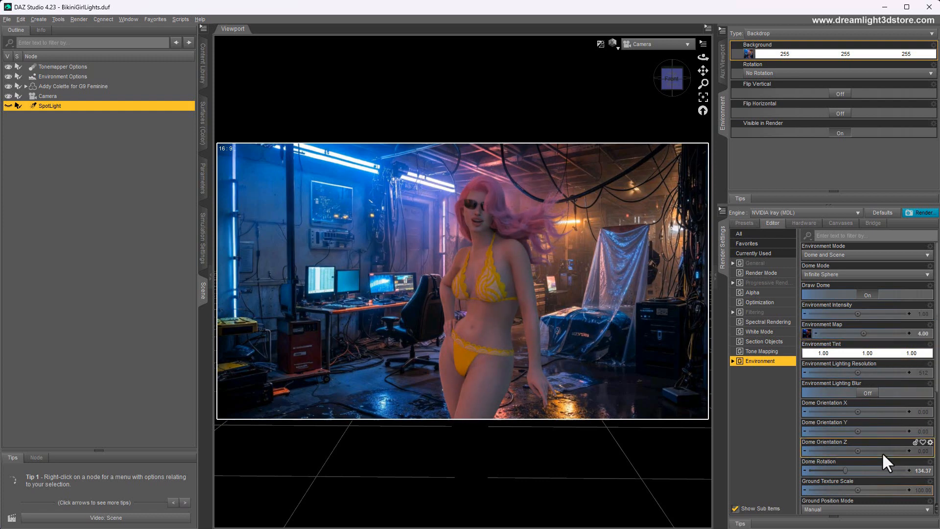
scroll(882, 453, "down", 3)
left_click_drag(846, 411, 865, 411)
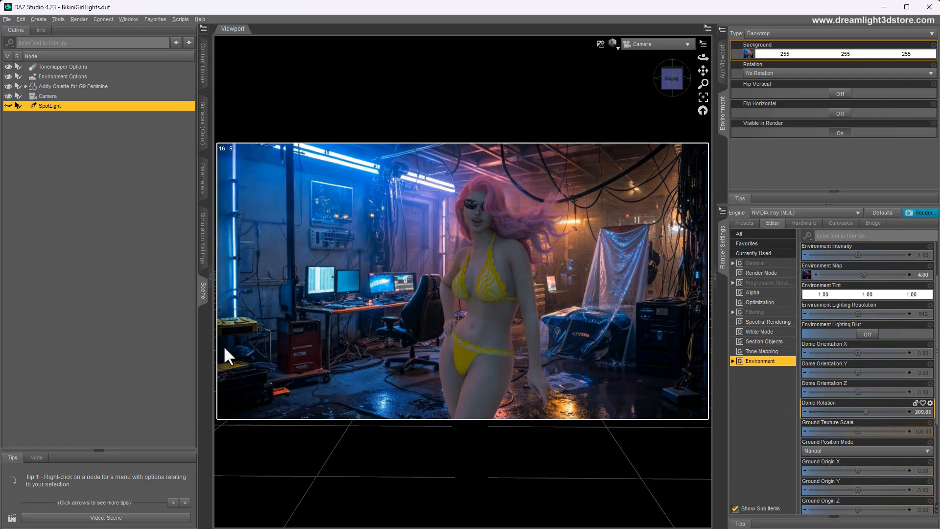
Step: Try an Environment Map value of 2 and settle on 3
left_click(920, 274)
type("2")
key("Return")
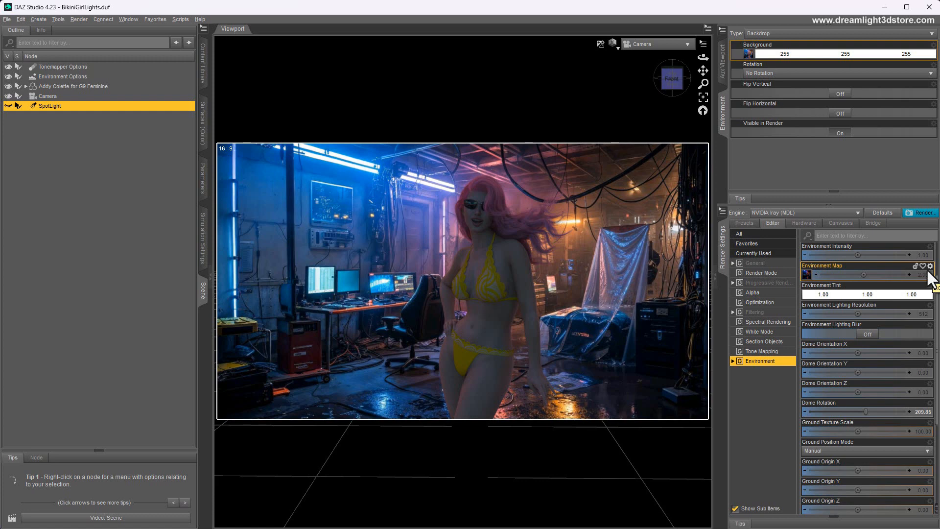
left_click(922, 273)
type("3")
key("Return")
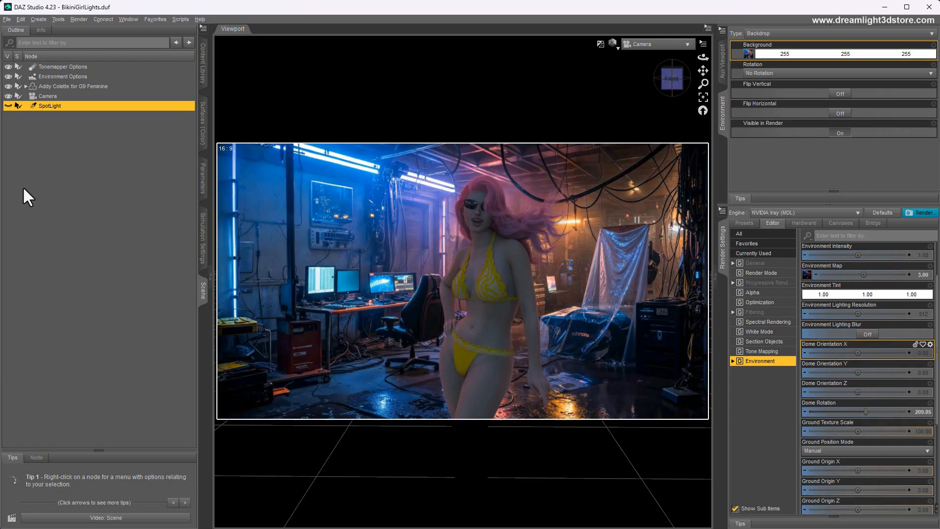
Step: Make the SpotLight visible again and look through it in the Aux Viewport
left_click(8, 106)
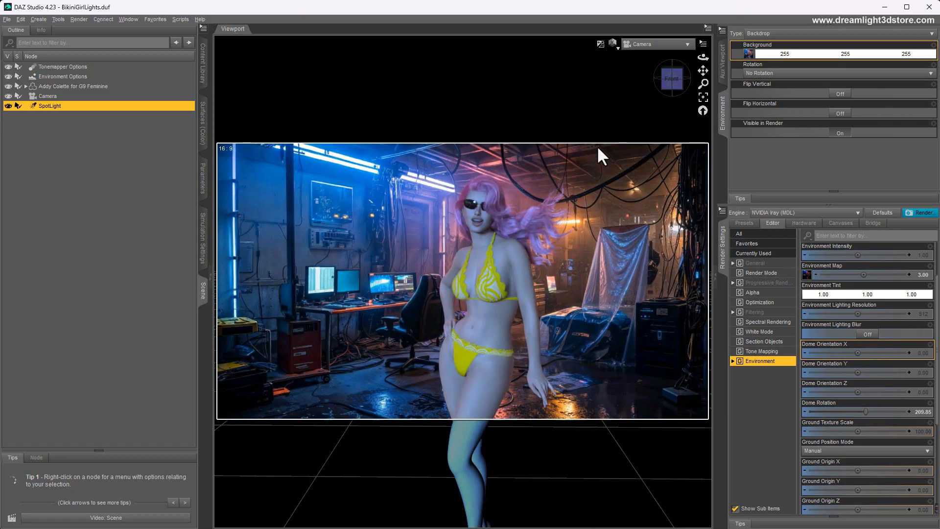
left_click(670, 44)
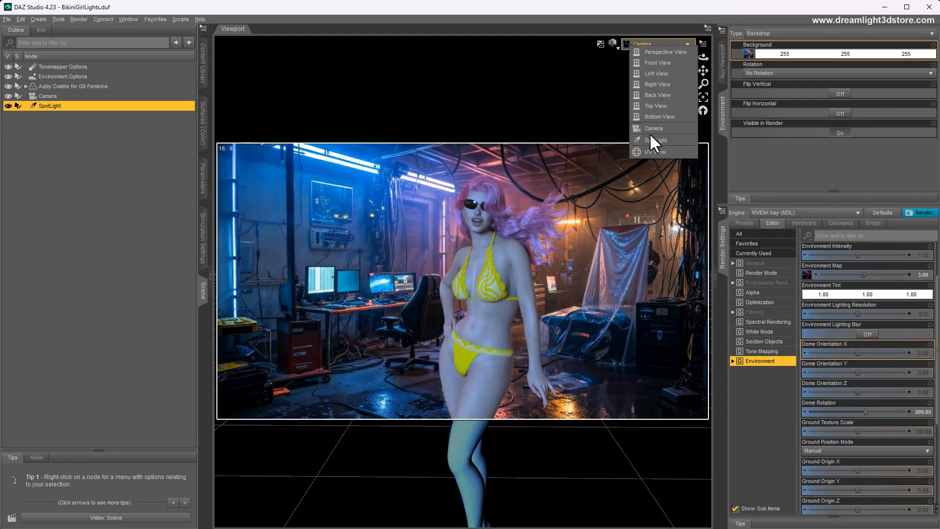
left_click(724, 71)
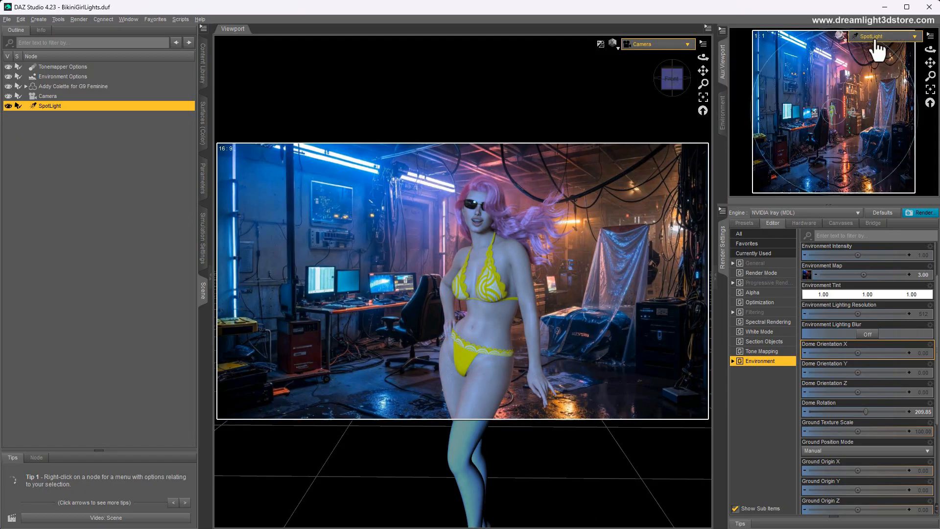
left_click(843, 38)
left_click(833, 129)
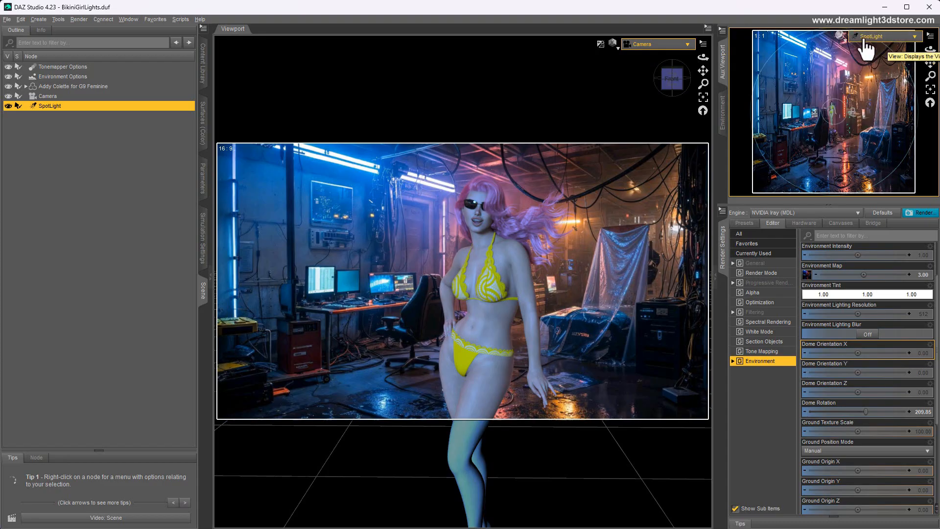
Step: Orbit, pan and move the SpotLight through its own view so it lights the figure closely from the blue neon side
mouse_move(930, 62)
left_mouse_down()
mouse_move(930, 141)
mouse_move(930, 76)
mouse_move(931, 90)
left_mouse_up()
mouse_move(929, 50)
left_mouse_down()
mouse_move(915, 51)
mouse_move(927, 55)
mouse_move(931, 73)
mouse_move(930, 47)
left_mouse_up()
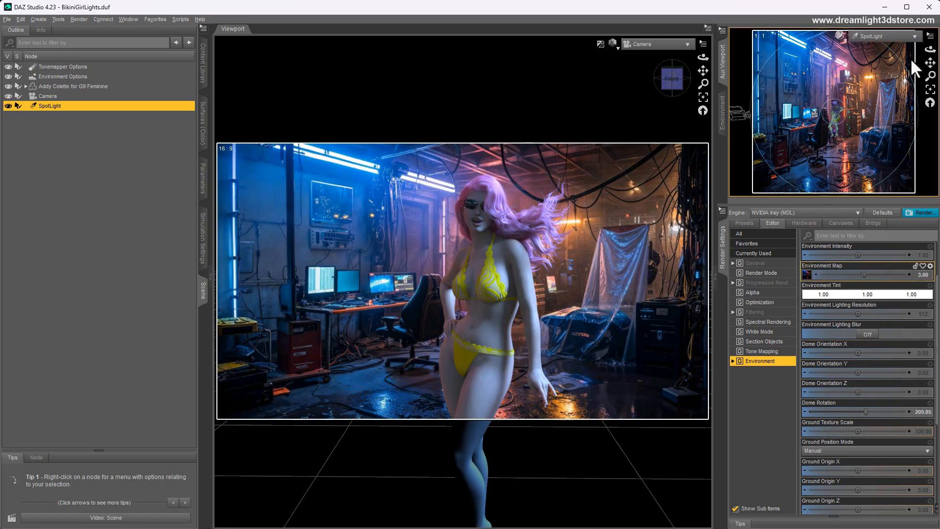
left_click_drag(929, 62, 925, 60)
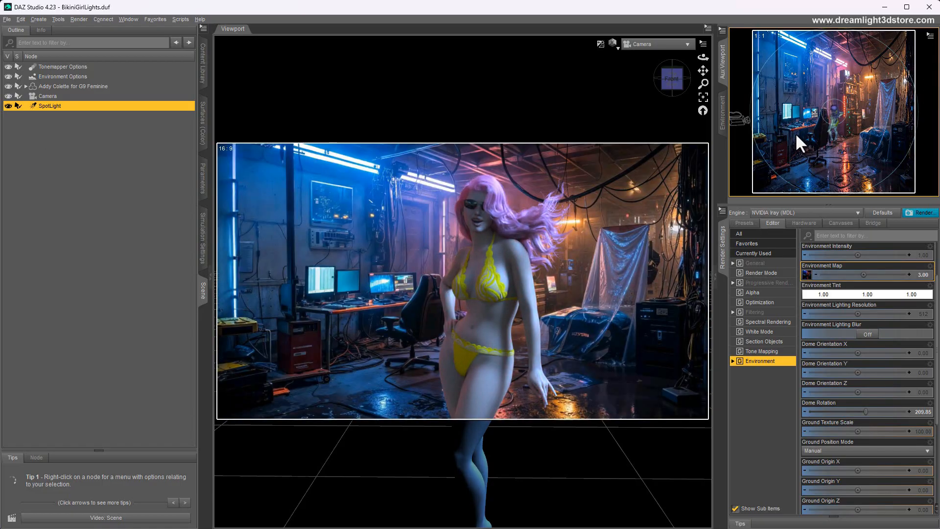
left_click_drag(930, 76, 934, 49)
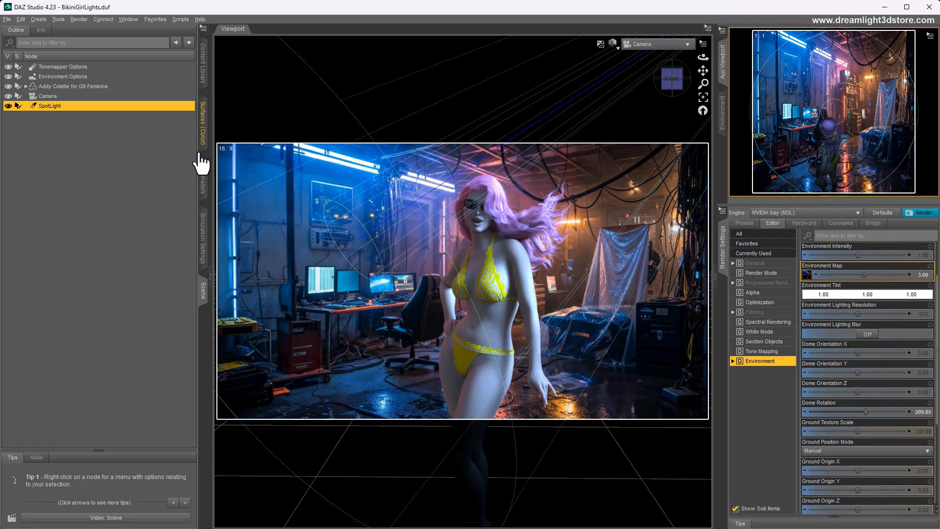
Step: Set the SpotLight's Height (Diameter) and Width to 20
left_click(204, 179)
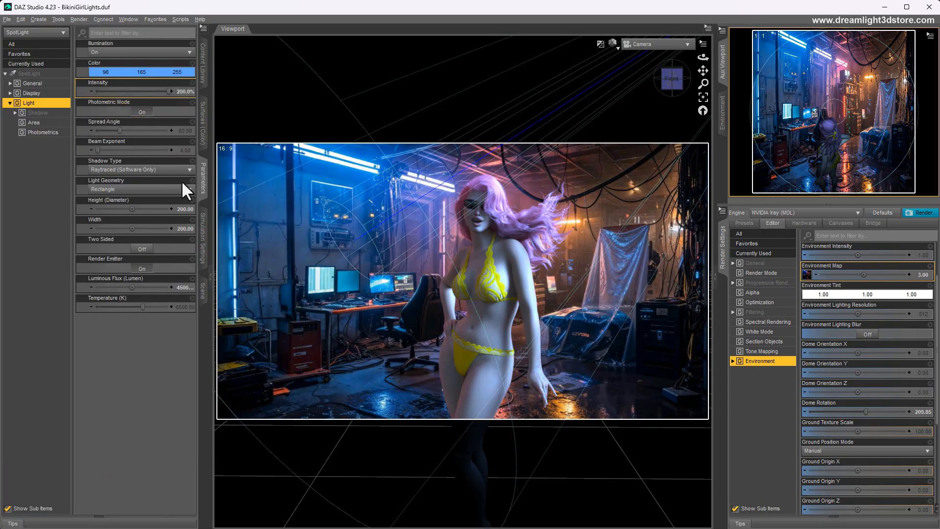
left_click(183, 207)
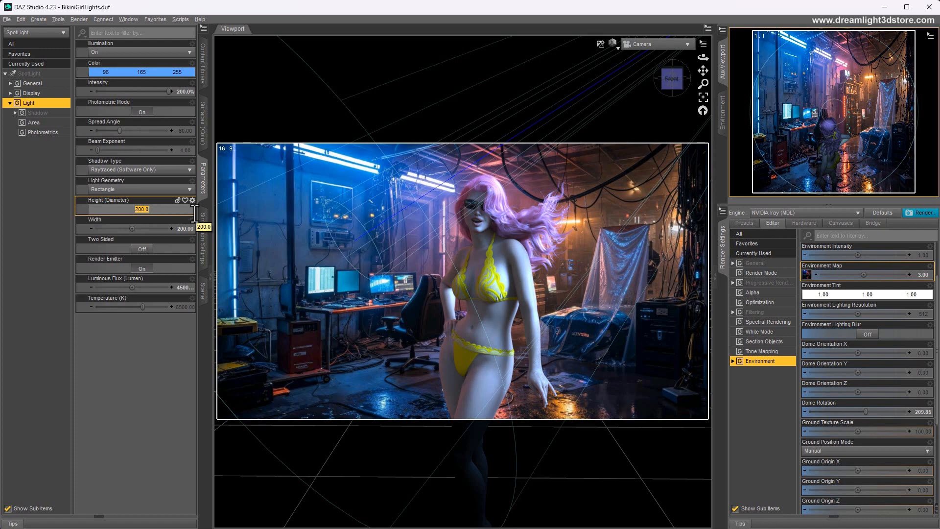
type("20")
key("Return")
left_click(178, 228)
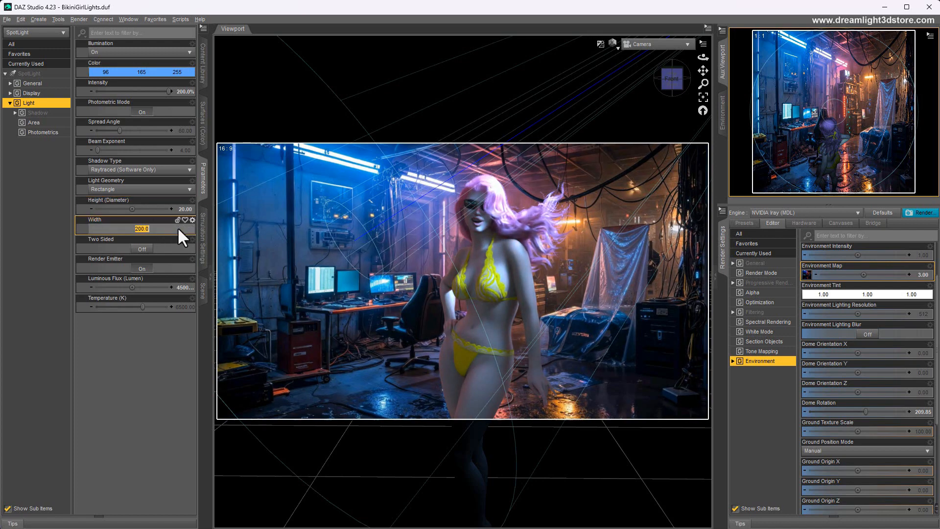
type("20")
key("Return")
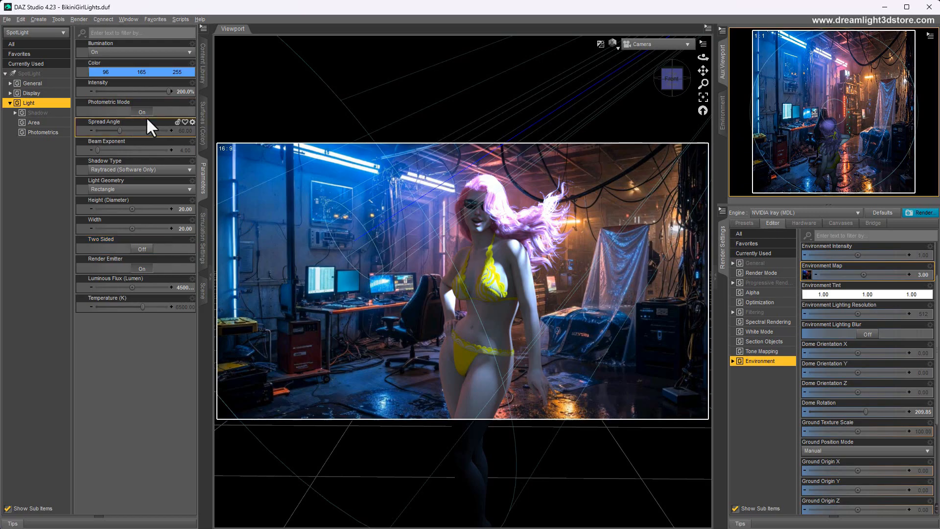
Step: Set the SpotLight's Spread Angle to 30, try 40 for comparison, and return it to 30
left_click(180, 130)
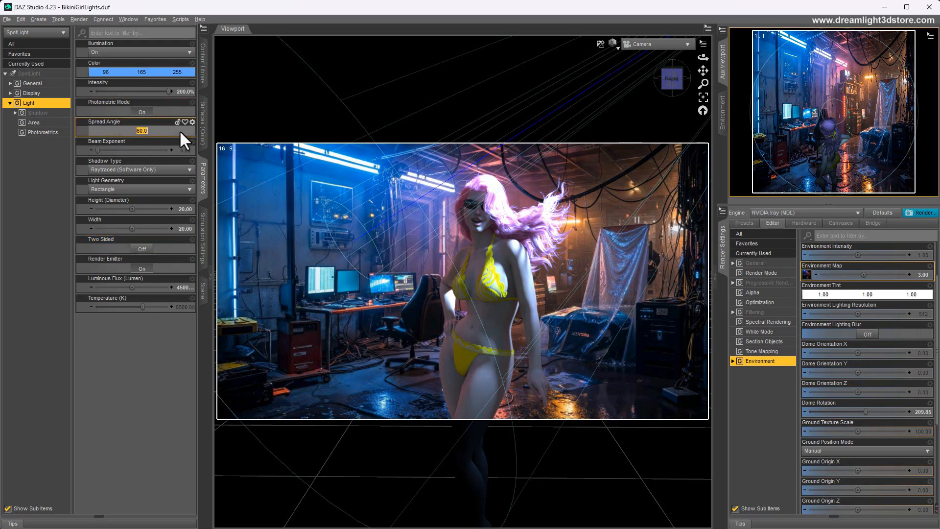
key("Return")
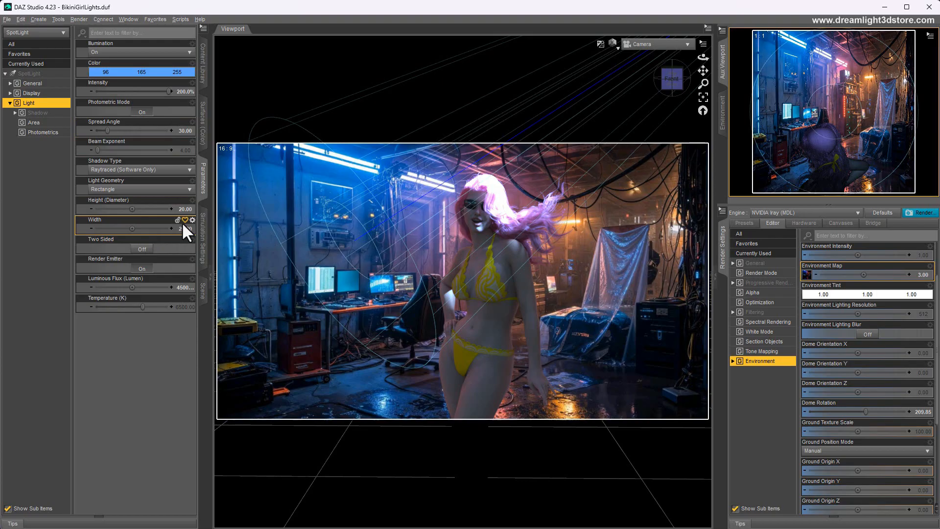
left_click(182, 131)
type("40")
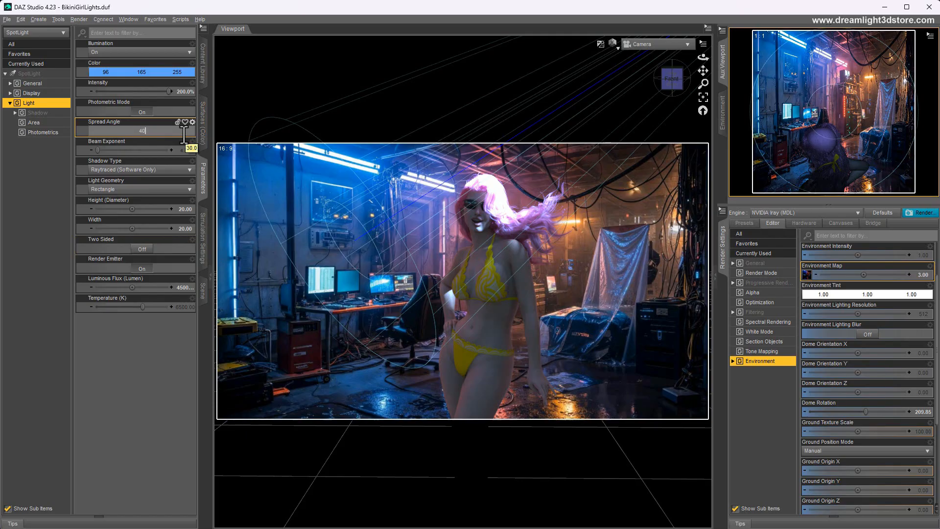
key("Return")
left_click(182, 131)
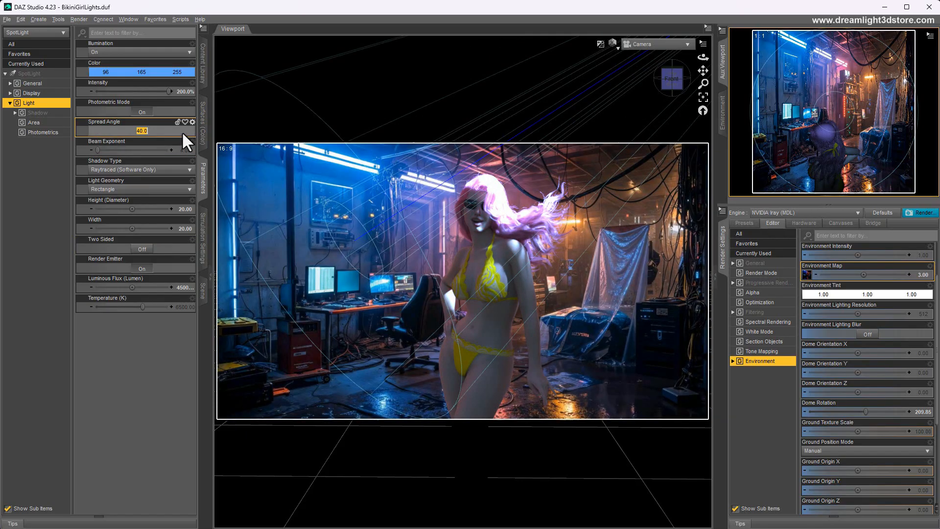
type("30")
key("Return")
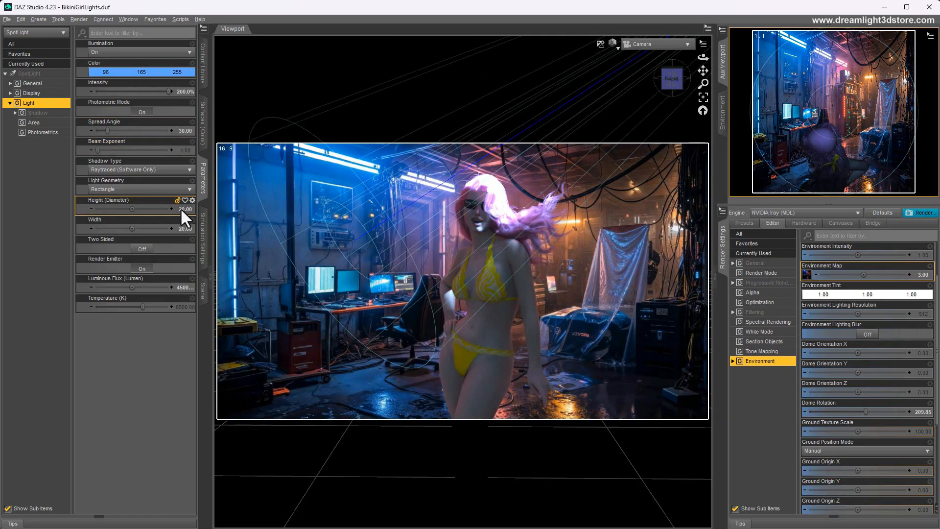
Step: Set the SpotLight's Height (Diameter) and Width to 30 and orbit the light slightly around the figure
left_click(181, 210)
type("30")
key("Return")
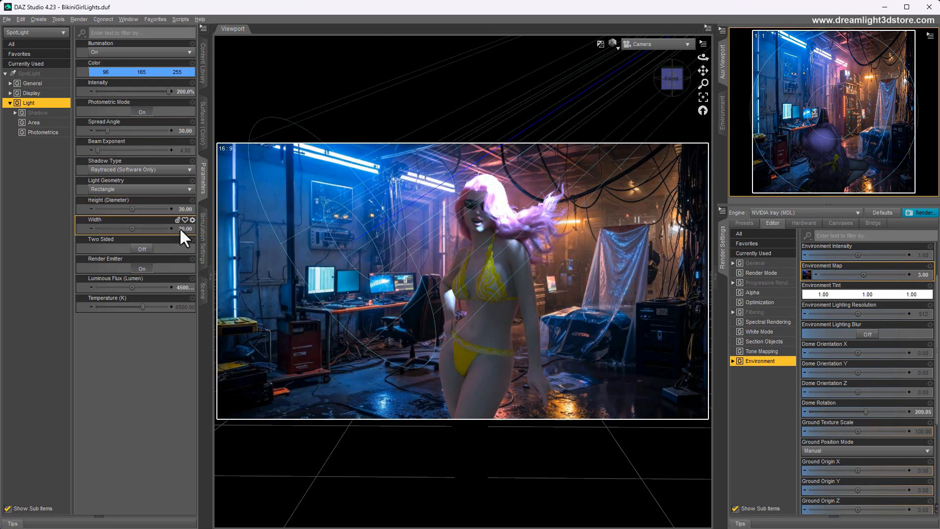
left_click(179, 228)
type("30")
key("Return")
left_click_drag(930, 50, 929, 52)
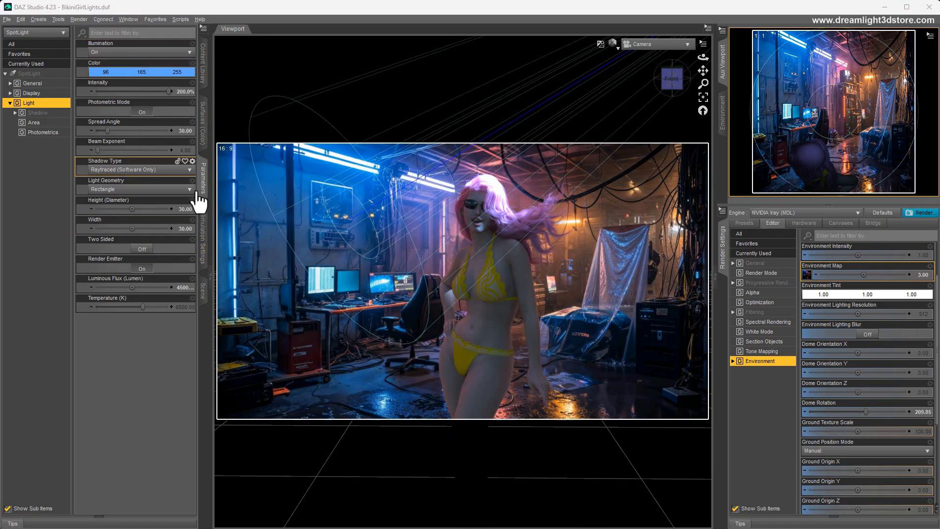
Step: Set the SpotLight's Intensity to 50% for comparison, and reduce it further to 20%
left_click(181, 89)
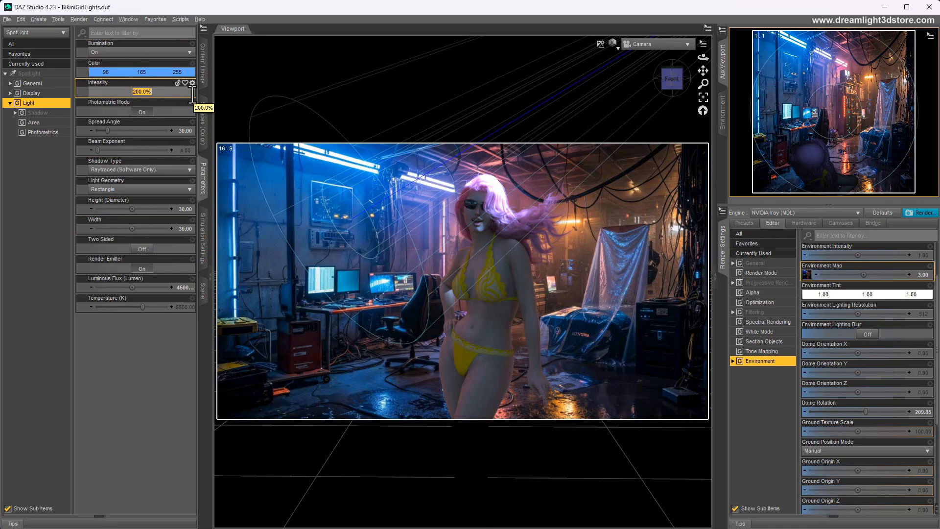
type("50")
key("Return")
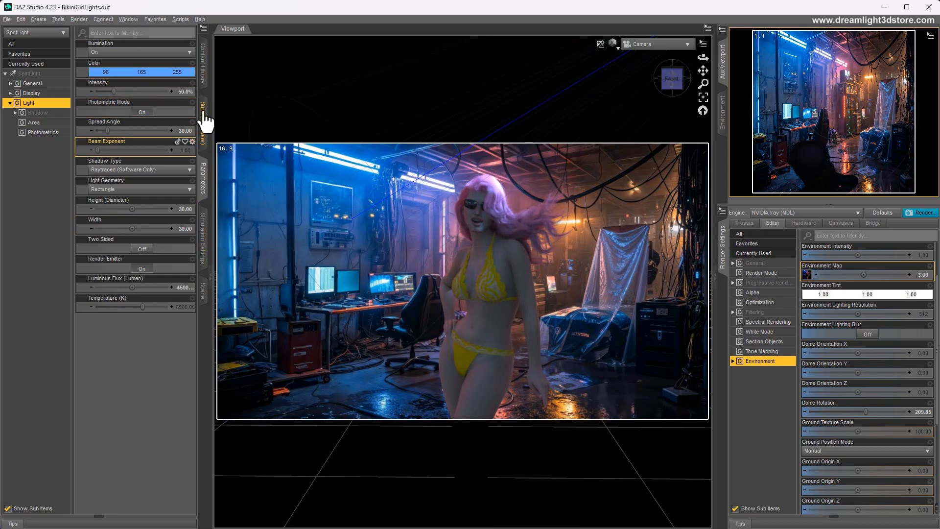
left_click(182, 91)
type("20")
key("Return")
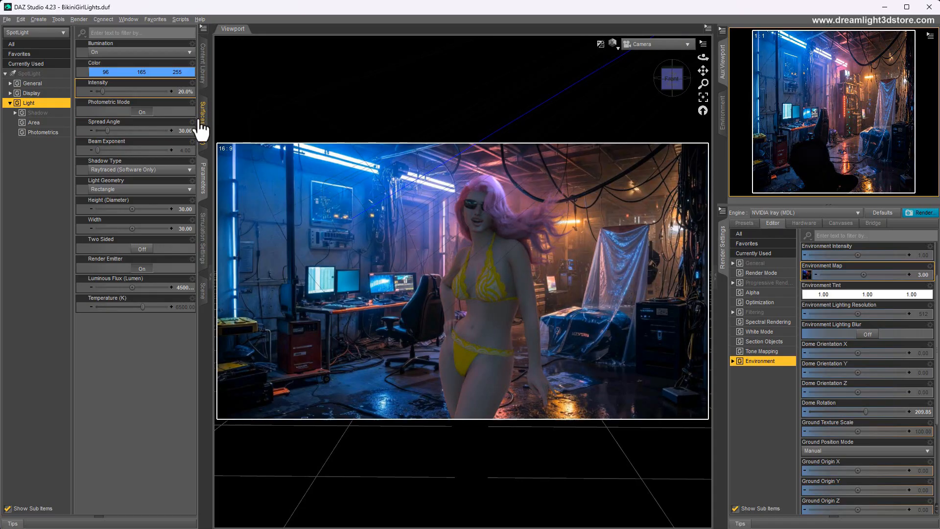
Step: Select the Addy Colette for G9 Feminine figure and look through the Genesis 9 Hair folder in the content library
left_click(202, 292)
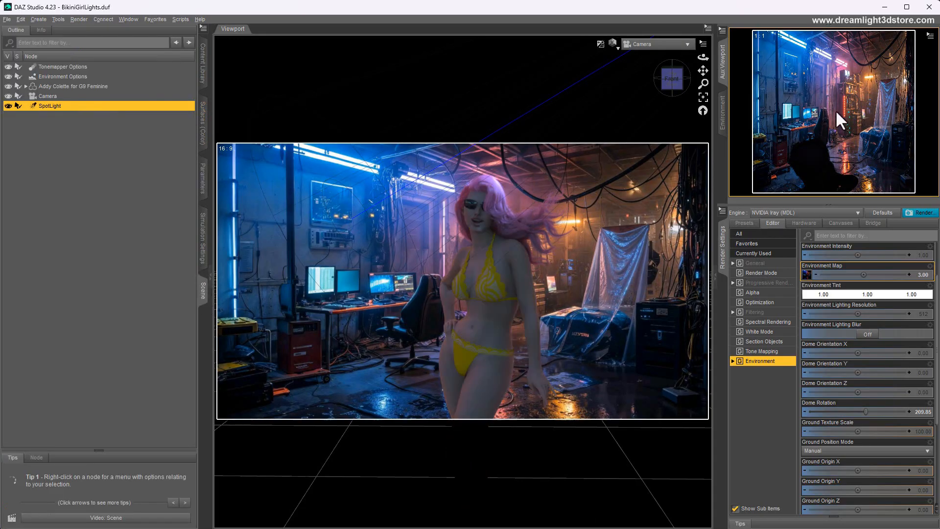
left_click(56, 87)
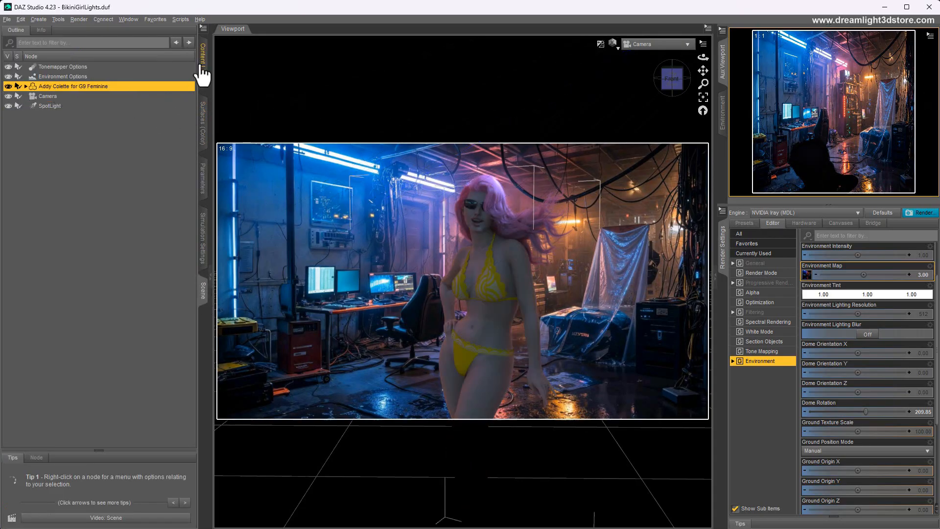
left_click(202, 74)
left_click_drag(162, 158, 74, 162)
scroll(88, 93, "up", 2)
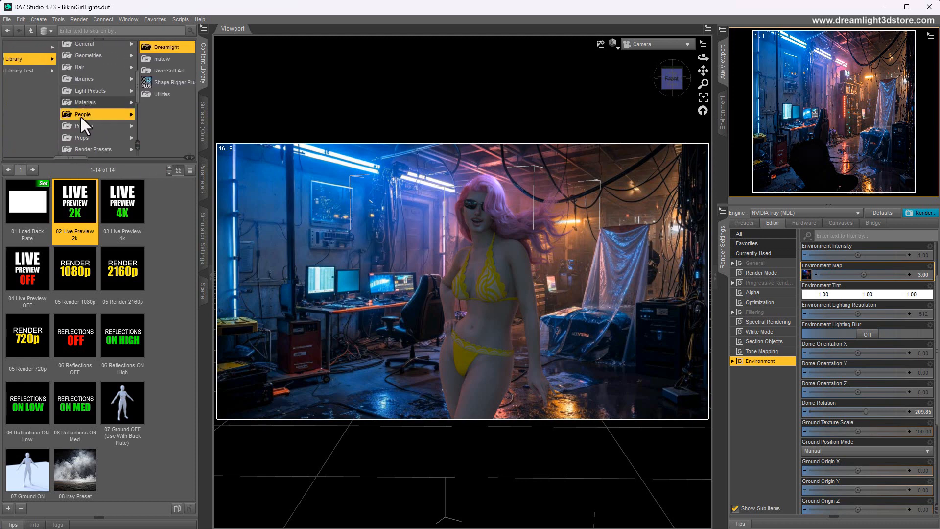
left_click(80, 116)
left_click(116, 128)
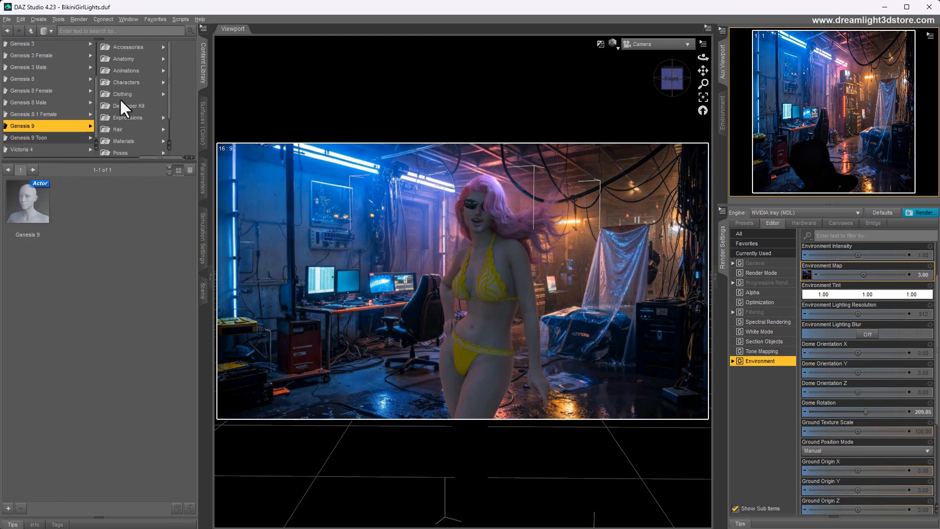
left_click(118, 129)
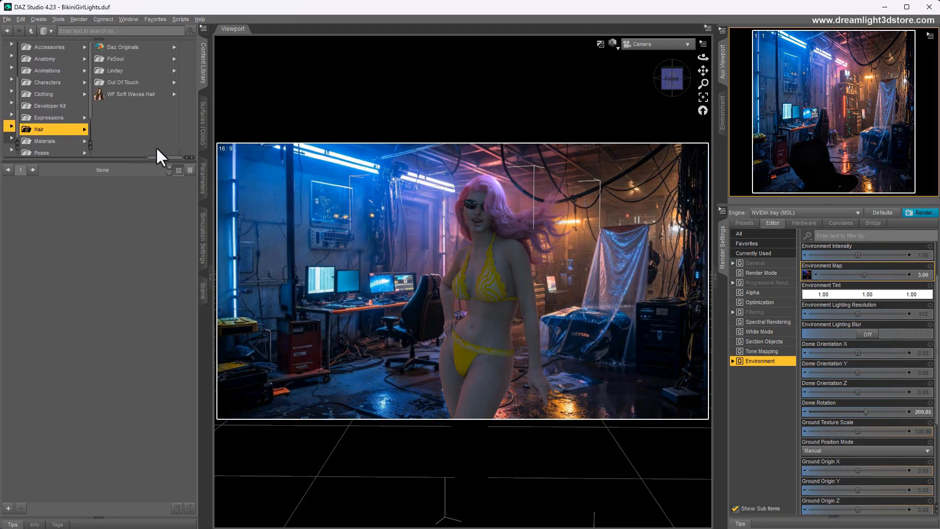
left_click_drag(156, 157, 116, 167)
Step: Open the WF Ethel Hair Presets folder within the Genesis 8 Female hair content
left_click(40, 92)
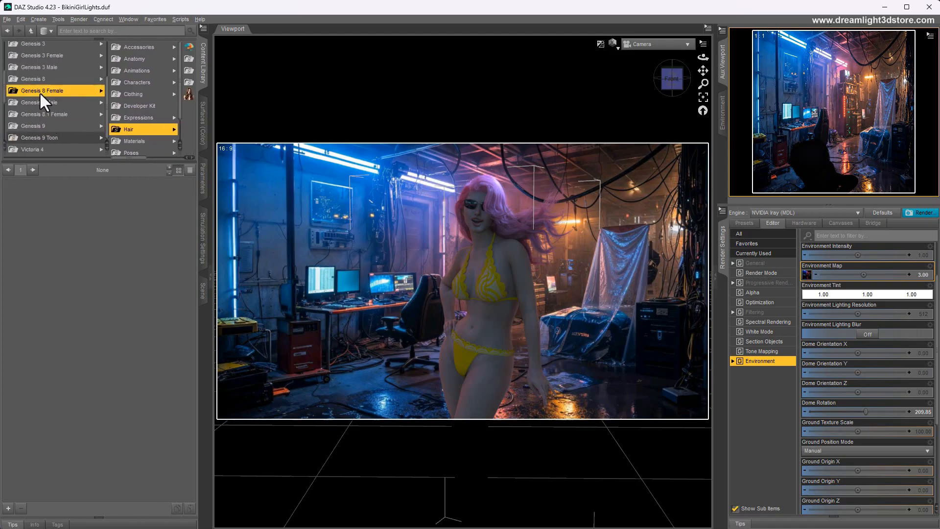
left_click(122, 129)
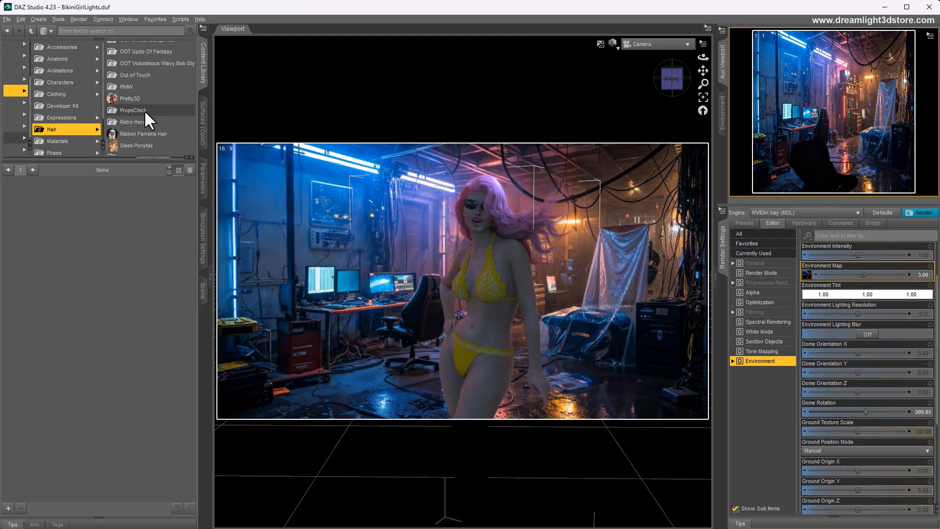
scroll(143, 117, "down", 5)
left_click(137, 104)
left_click(156, 60)
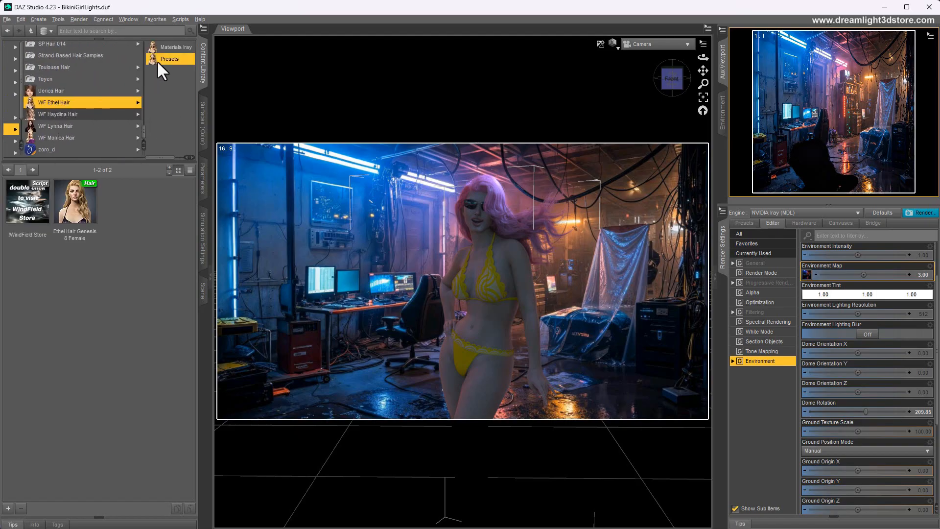
Step: Select the figure's Ethel Hair Genesis 8 Female and apply the Ethel Hair !RESET BLOW and Ethel Hair STYLE 03 presets
left_click(202, 289)
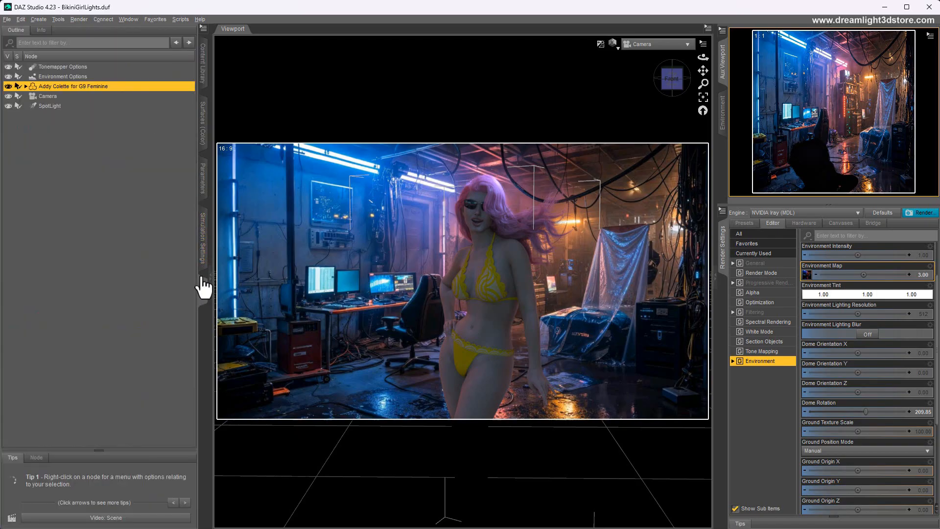
left_click(24, 86)
left_click(70, 154)
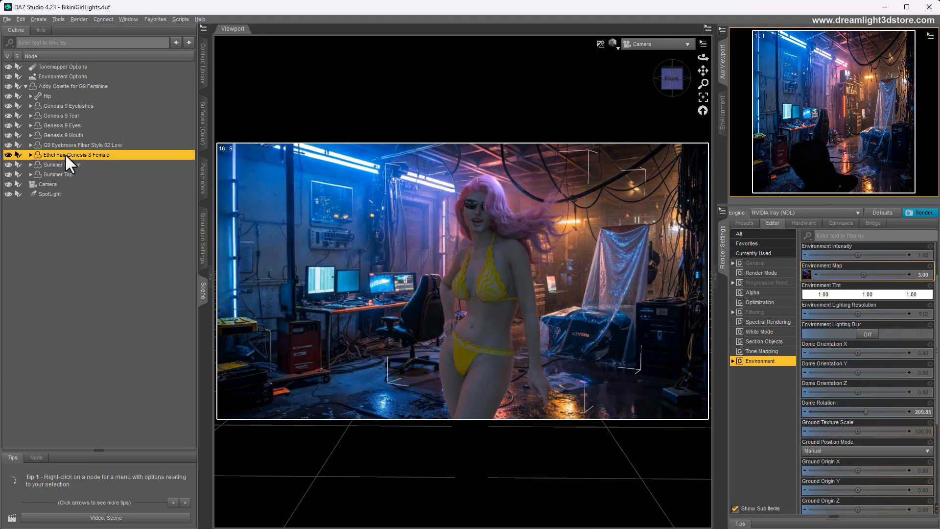
left_click(202, 80)
left_click(35, 209)
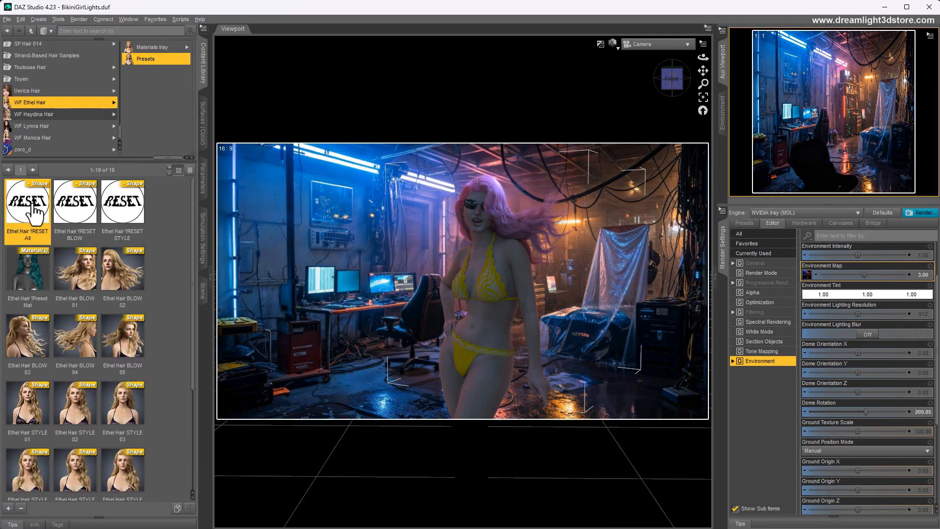
double_click(70, 205)
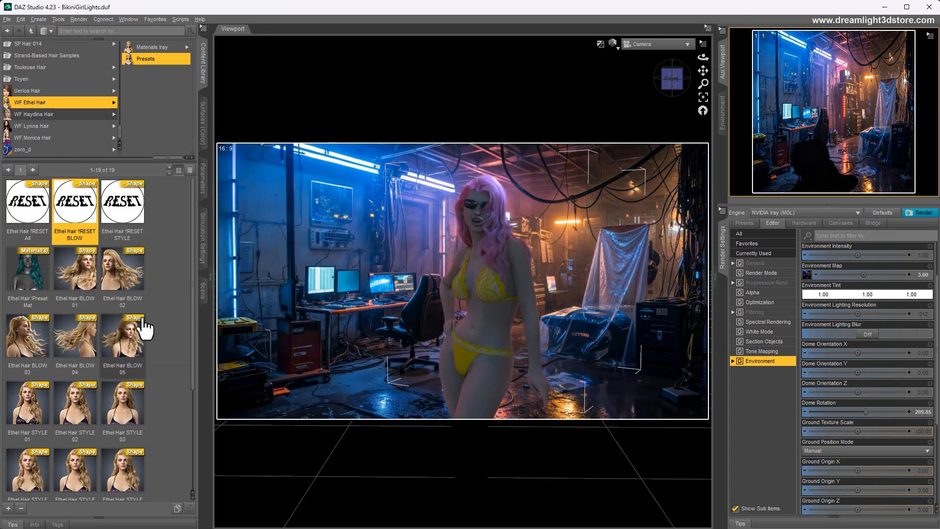
double_click(126, 420)
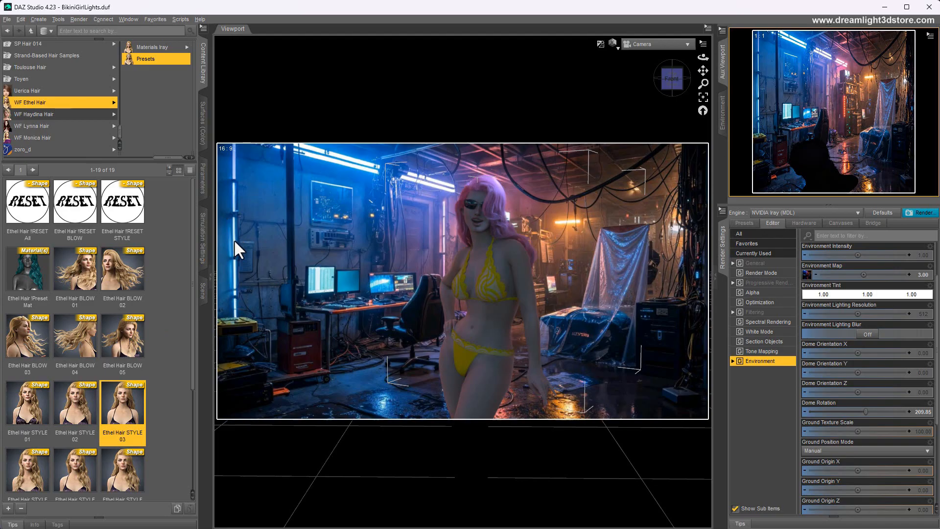
Step: Orbit and pan the SpotLight through its own view to adjust how it lights the restyled hair and figure
left_click(203, 296)
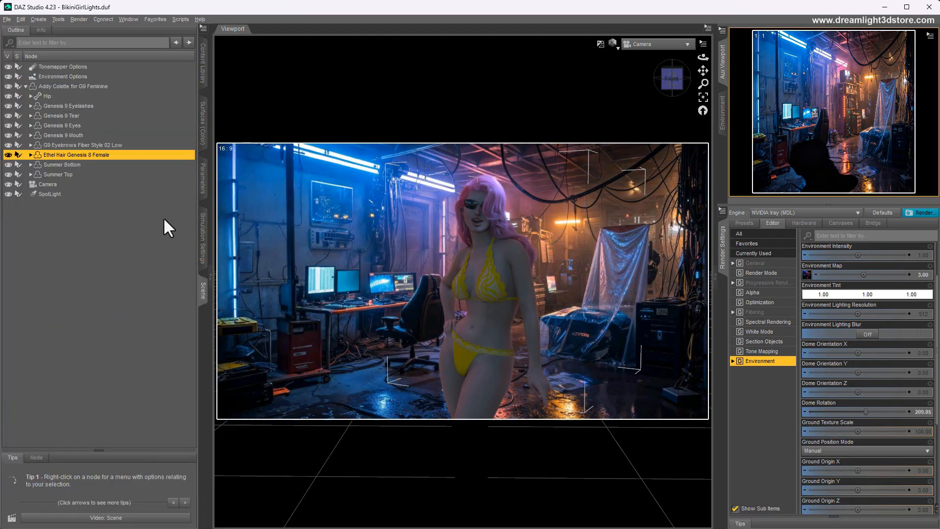
left_click_drag(930, 49, 925, 57)
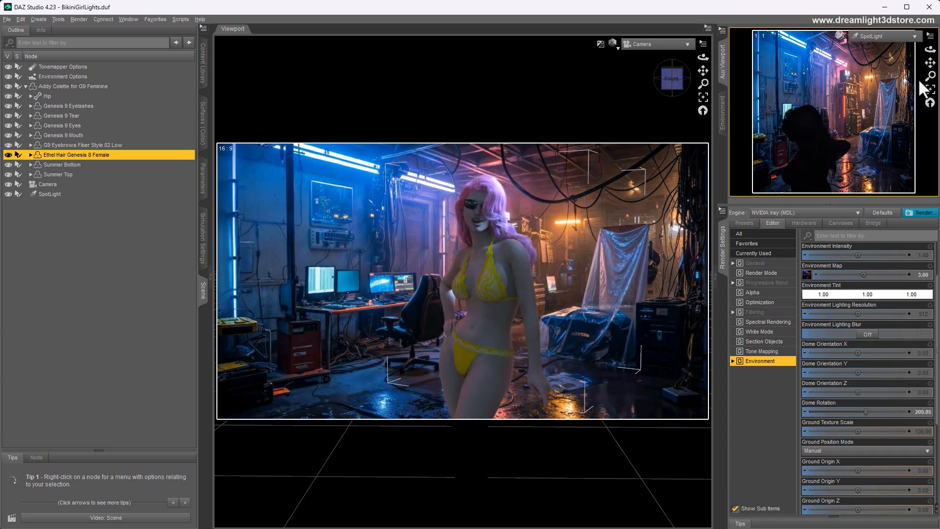
left_click_drag(931, 63, 930, 51)
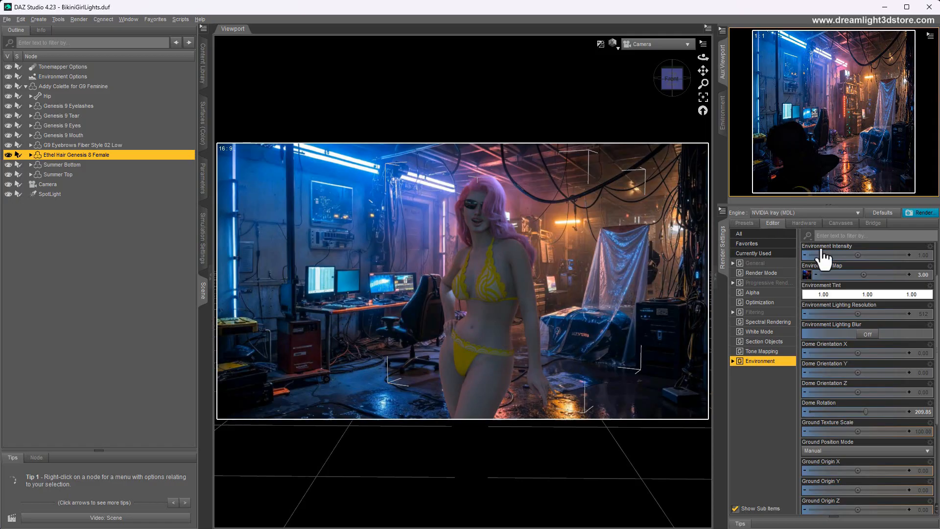
left_click_drag(930, 62, 926, 62)
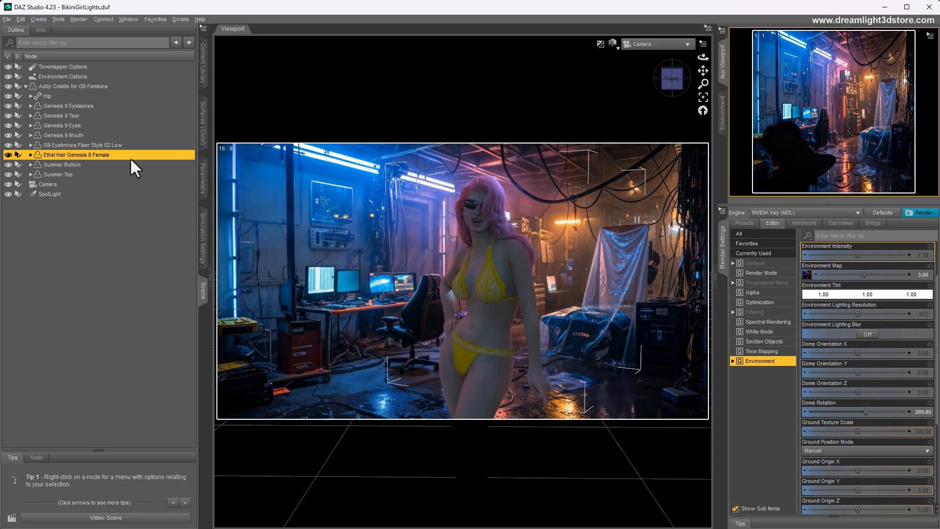
Step: Select the SpotLight and set its Intensity to 40%
left_click(51, 194)
left_click(203, 179)
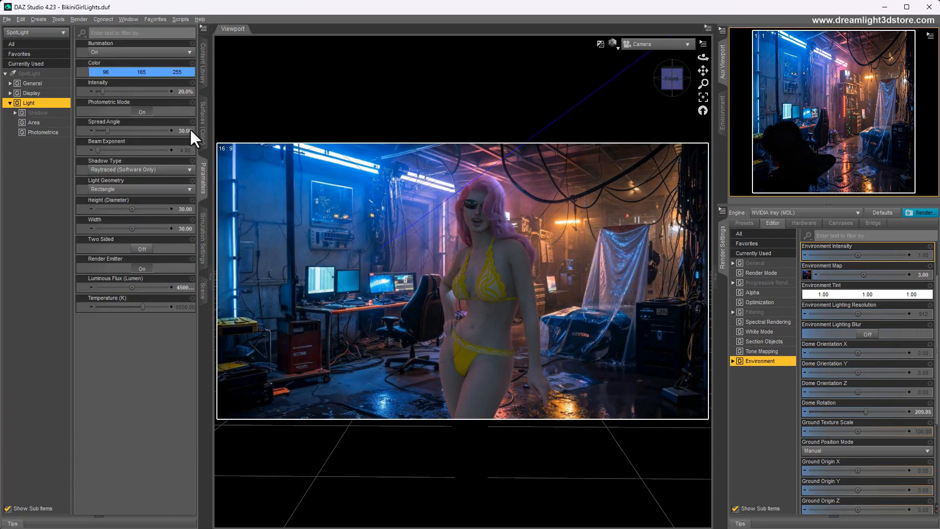
left_click(183, 92)
type("40")
key("Return")
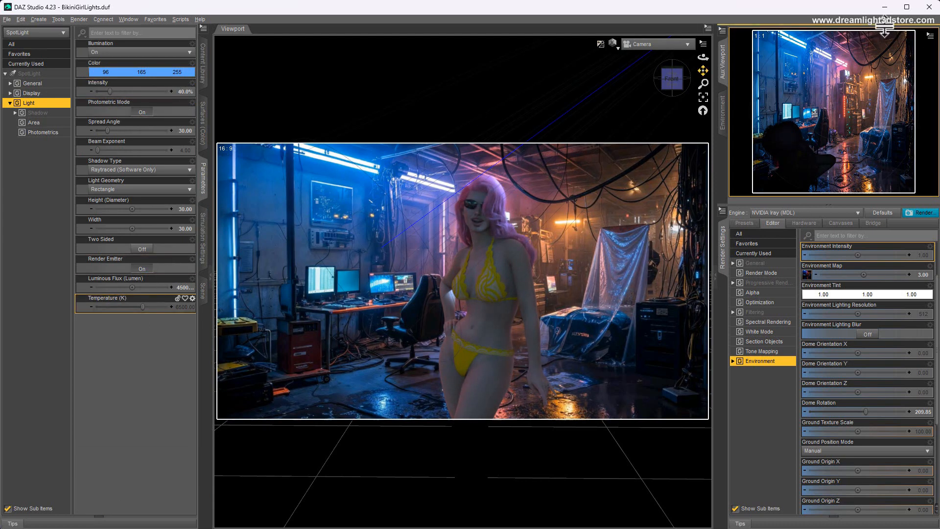
Step: Create a second spotlight named SpotLight (2) that copies the selected SpotLight's settings
left_click(42, 18)
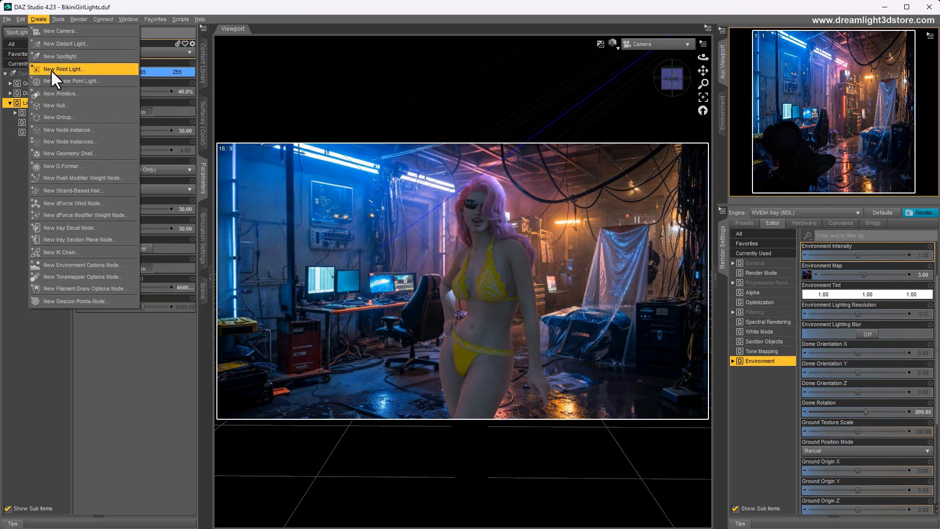
left_click(51, 61)
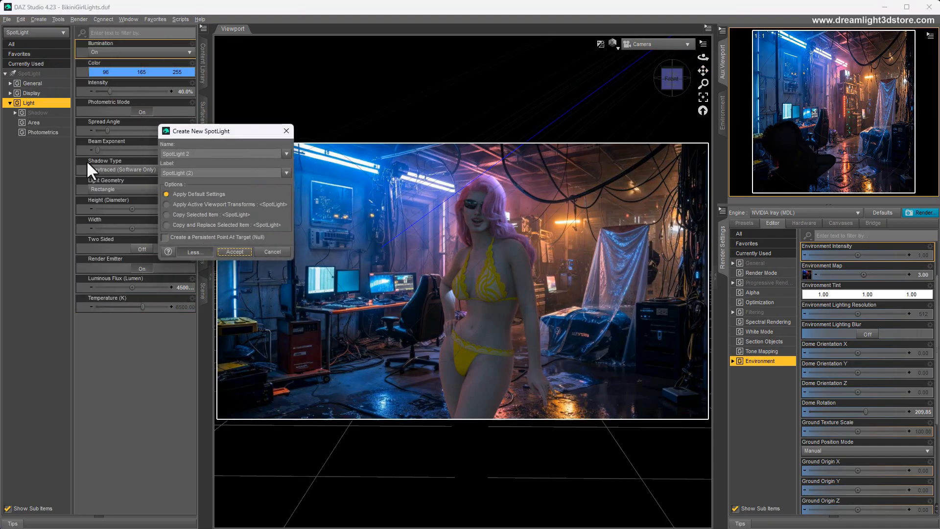
left_click(234, 251)
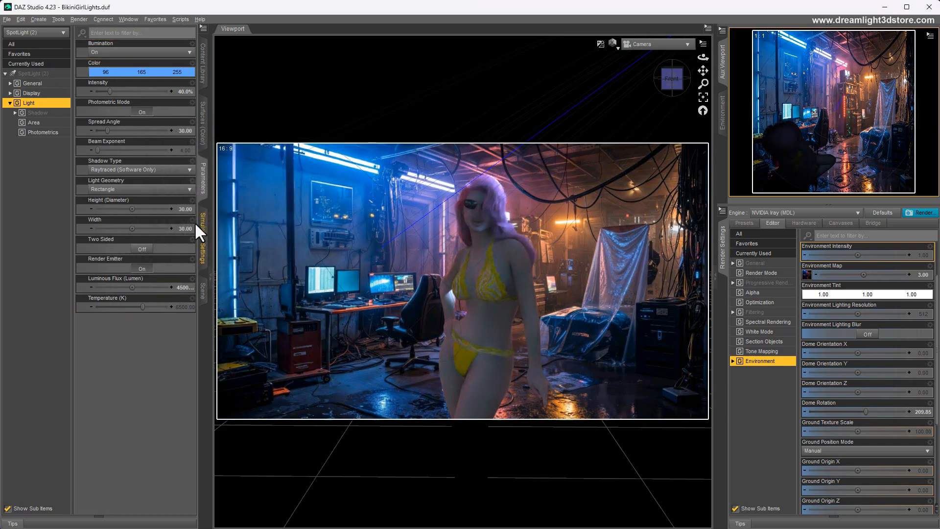
Step: Look through SpotLight (2) in the auxiliary view and orbit it so it lights the figure from above and behind
left_click(204, 294)
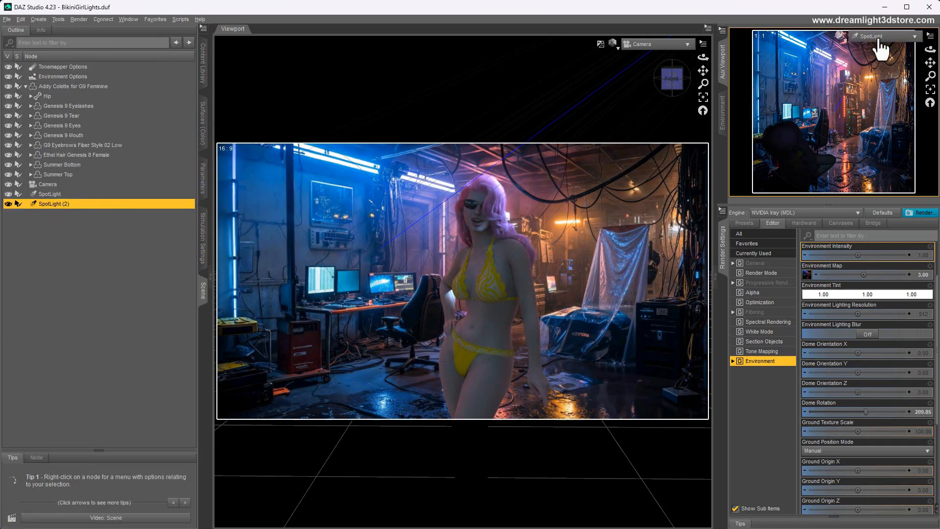
left_click(880, 37)
left_click(874, 142)
mouse_move(930, 50)
left_mouse_down()
mouse_move(919, 70)
mouse_move(930, 51)
left_mouse_up()
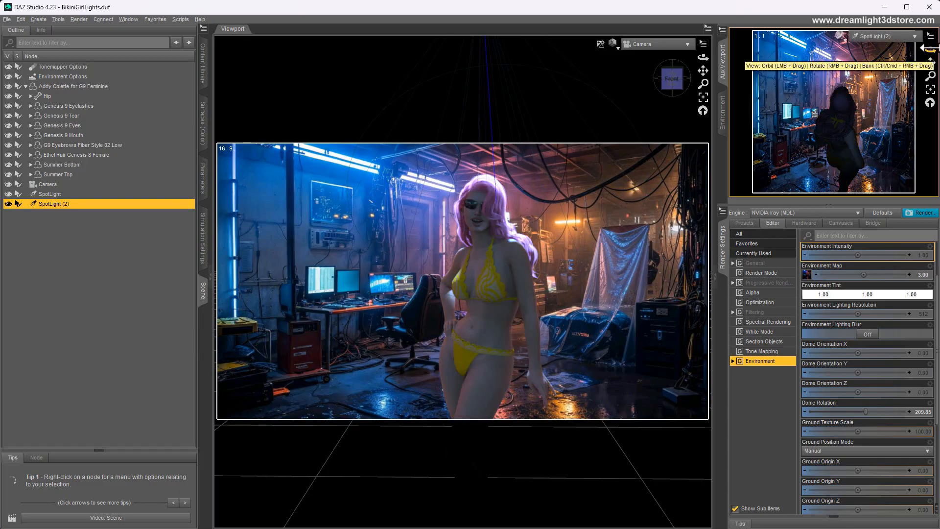
left_click_drag(930, 50, 931, 49)
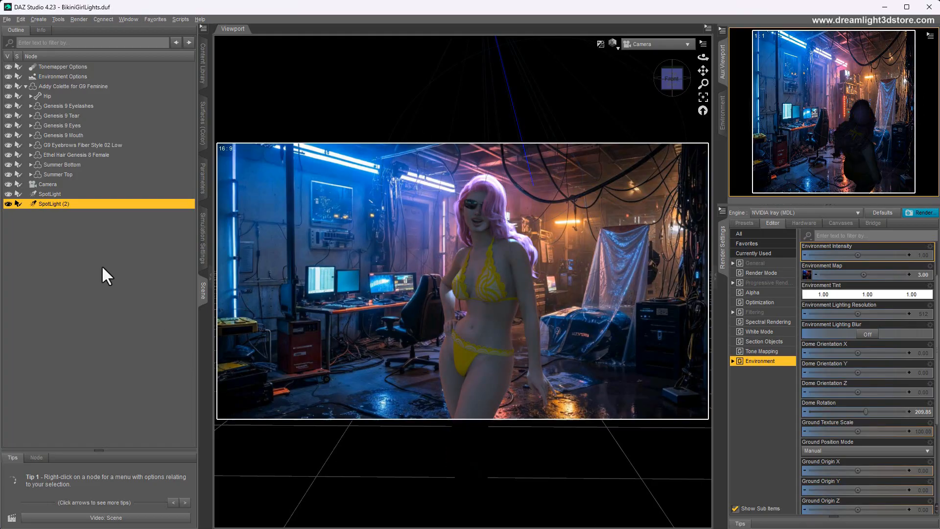
Step: Set the Intensity of SpotLight (2) to 30%
left_click(203, 195)
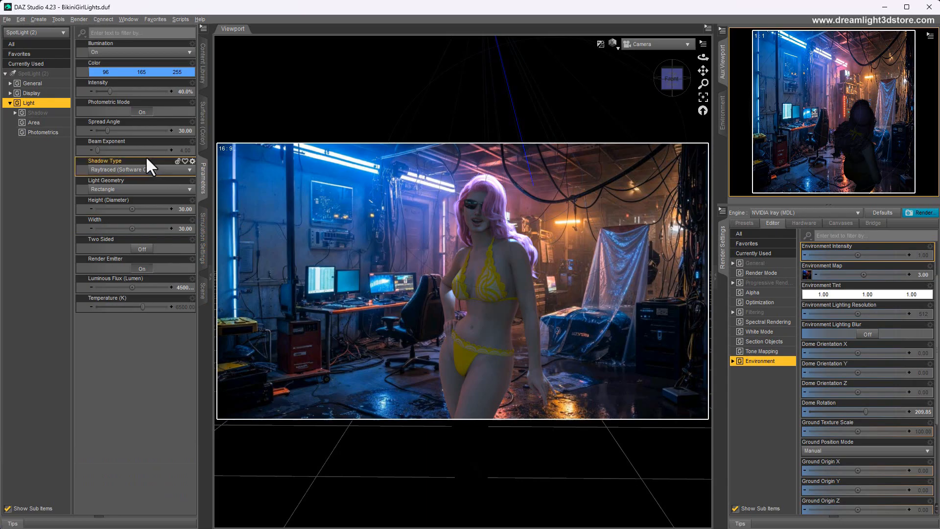
left_click(180, 91)
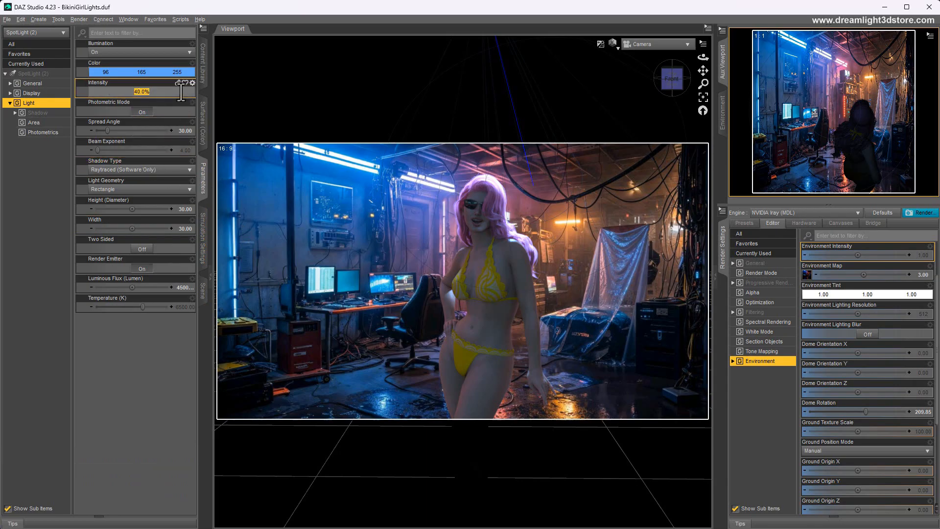
type("30")
key("Return")
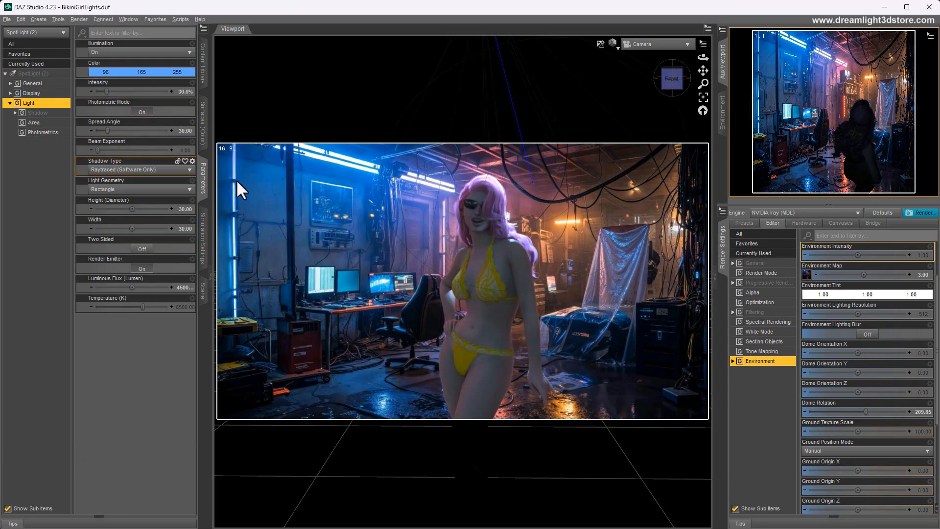
Step: Select the original SpotLight and set its Intensity to 30%
left_click(201, 290)
left_click(43, 193)
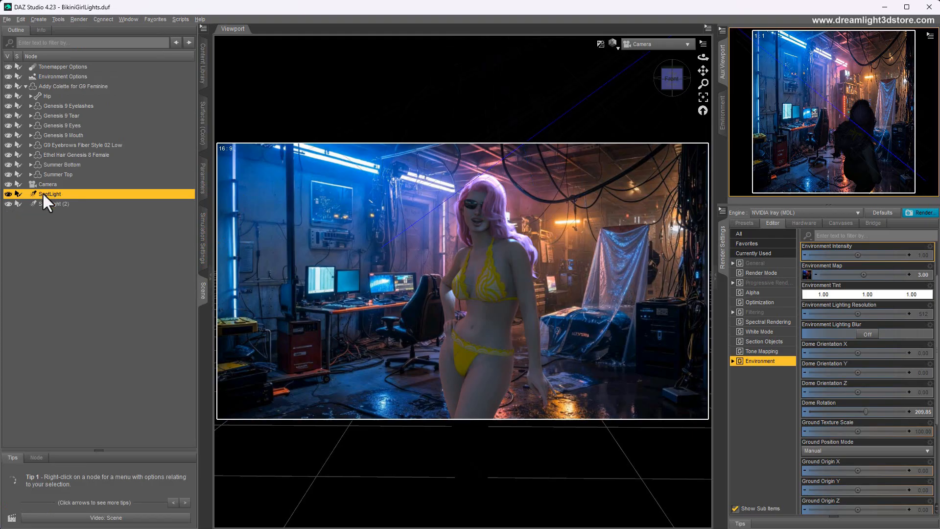
left_click(200, 175)
left_click(180, 89)
type("30")
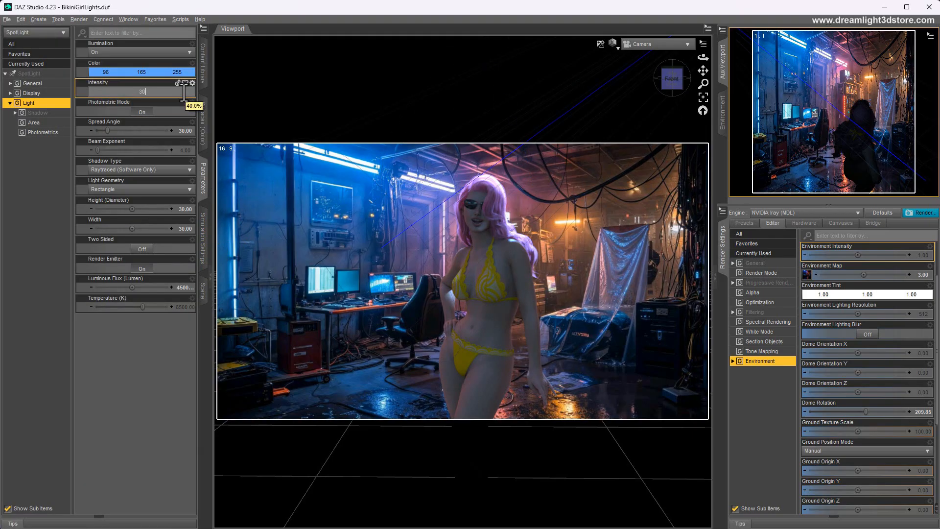
key("Return")
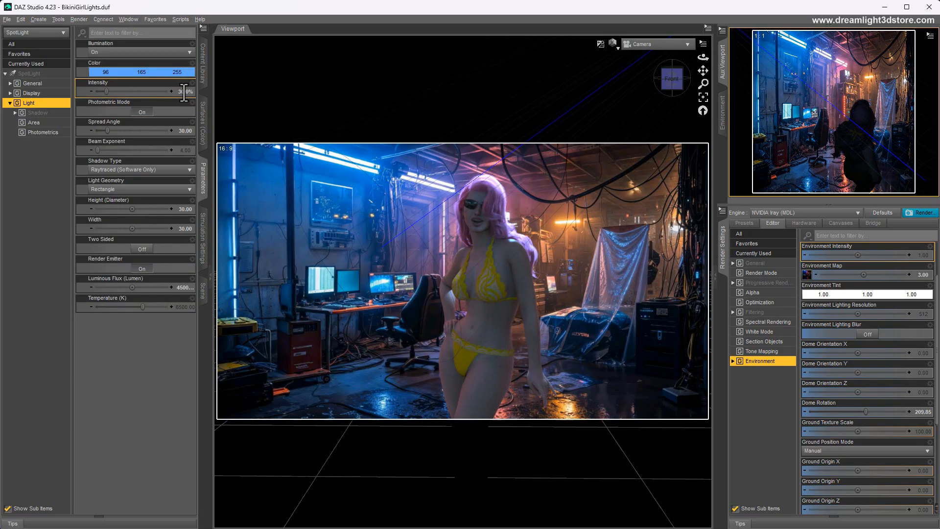